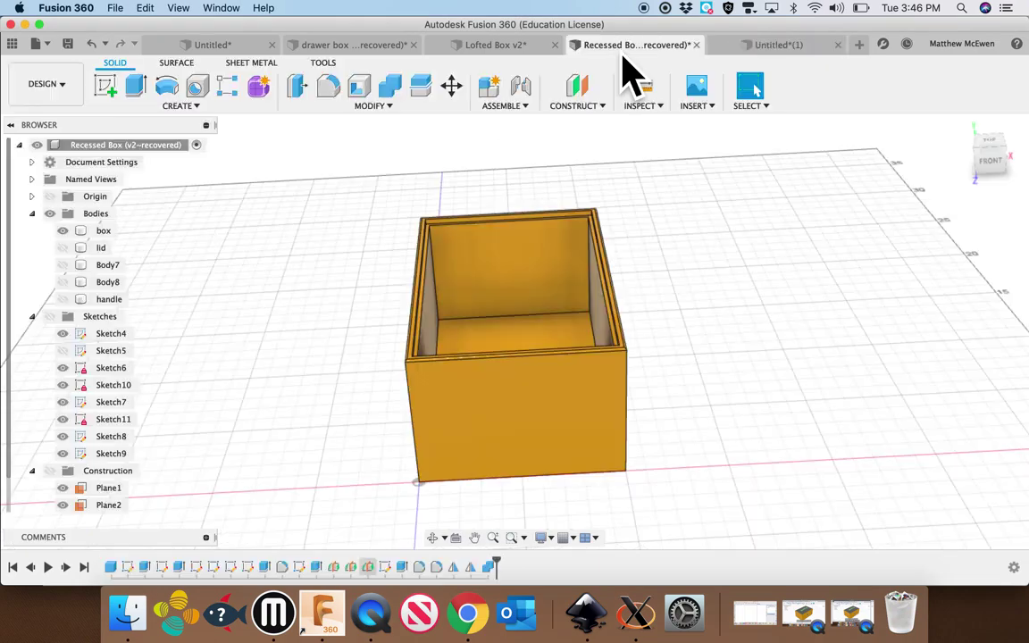
# Open the drawer box design and orbit it, hiding the cabinet body to look into the drawers.
pyautogui.click(486, 46)
pyautogui.click(356, 46)
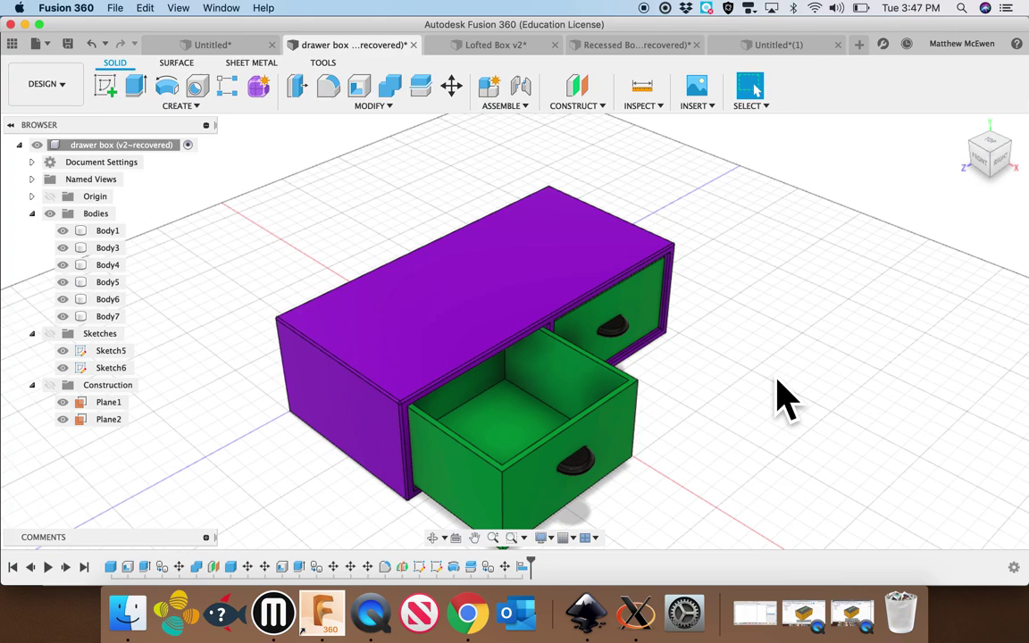
pyautogui.keyDown('shift'); pyautogui.hscroll(-5, 704, 393); pyautogui.keyUp('shift')
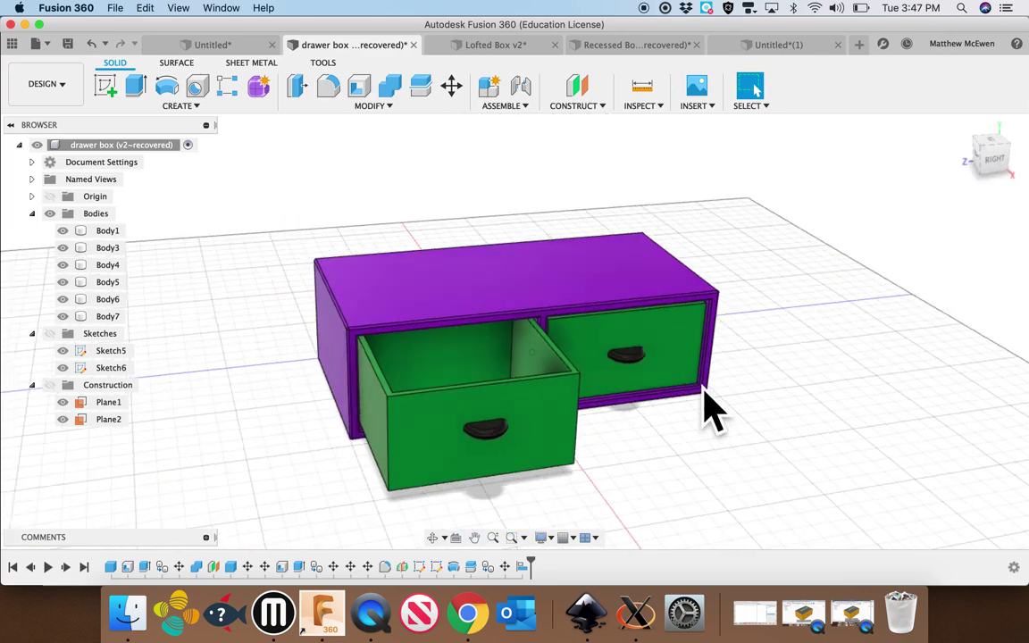
pyautogui.keyDown('shift'); pyautogui.hscroll(4, 705, 393); pyautogui.keyUp('shift')
pyautogui.keyDown('shift'); pyautogui.scroll(1, 709, 410); pyautogui.keyUp('shift')
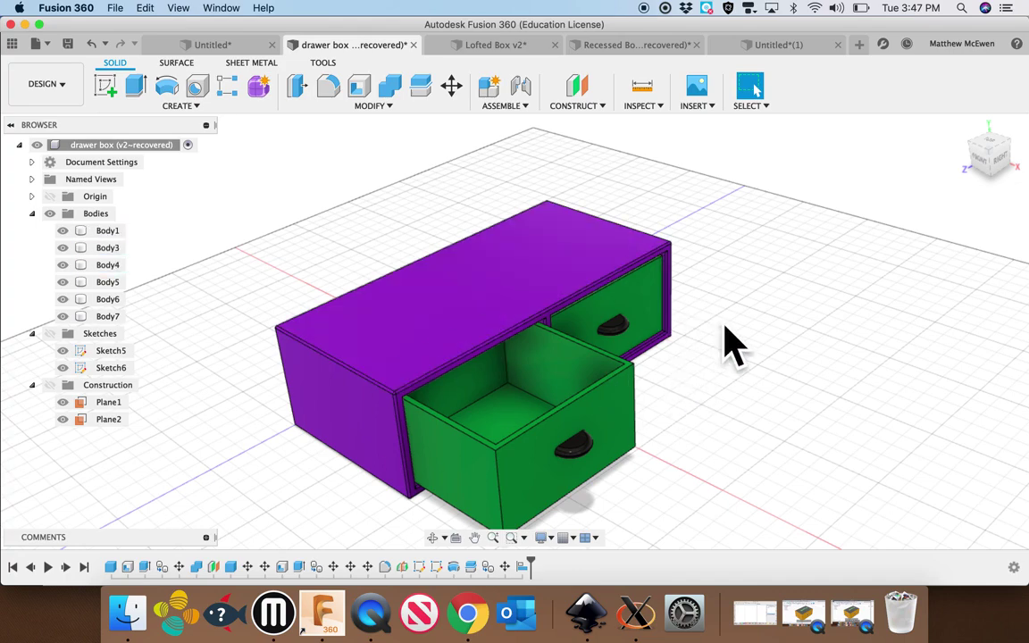
pyautogui.keyDown('shift'); pyautogui.moveTo(734, 367); pyautogui.dragTo(734, 365, button='middle'); pyautogui.keyUp('shift')
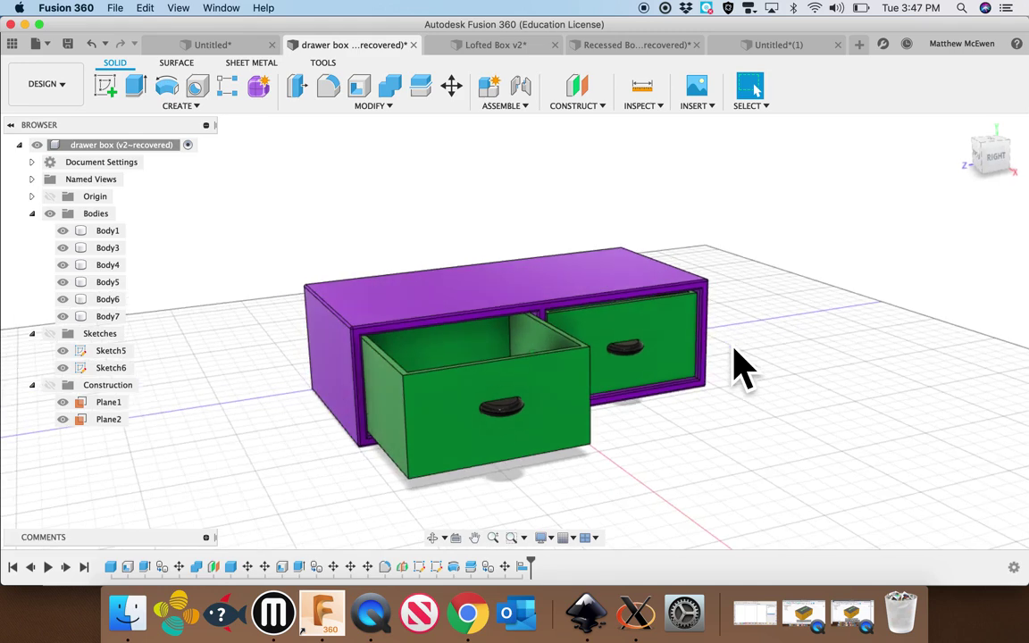
pyautogui.click(62, 230)
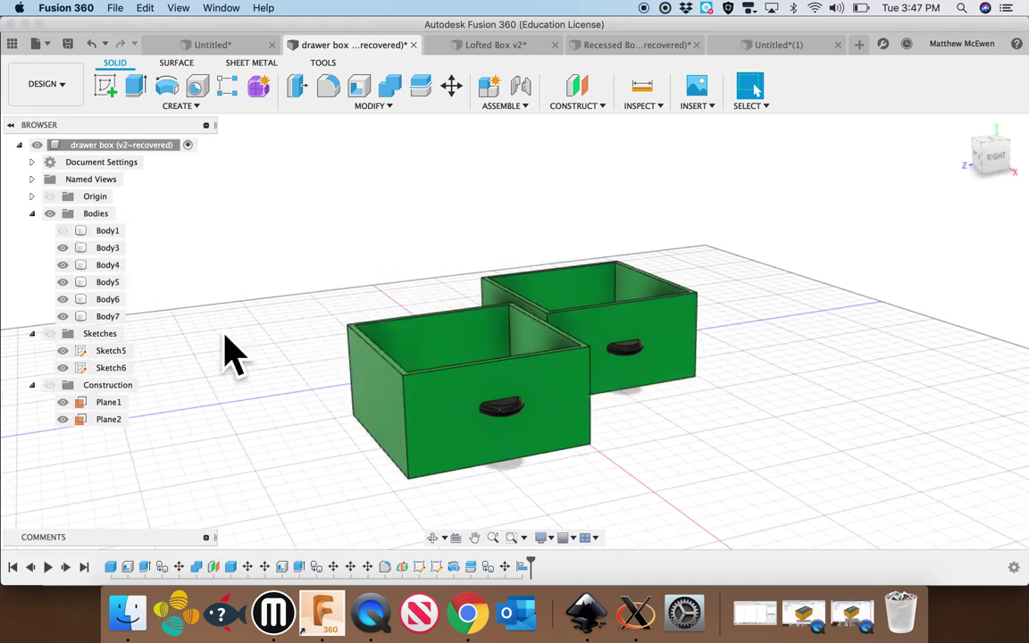
pyautogui.keyDown('shift'); pyautogui.moveTo(275, 394); pyautogui.dragTo(275, 393, button='middle'); pyautogui.keyUp('shift')
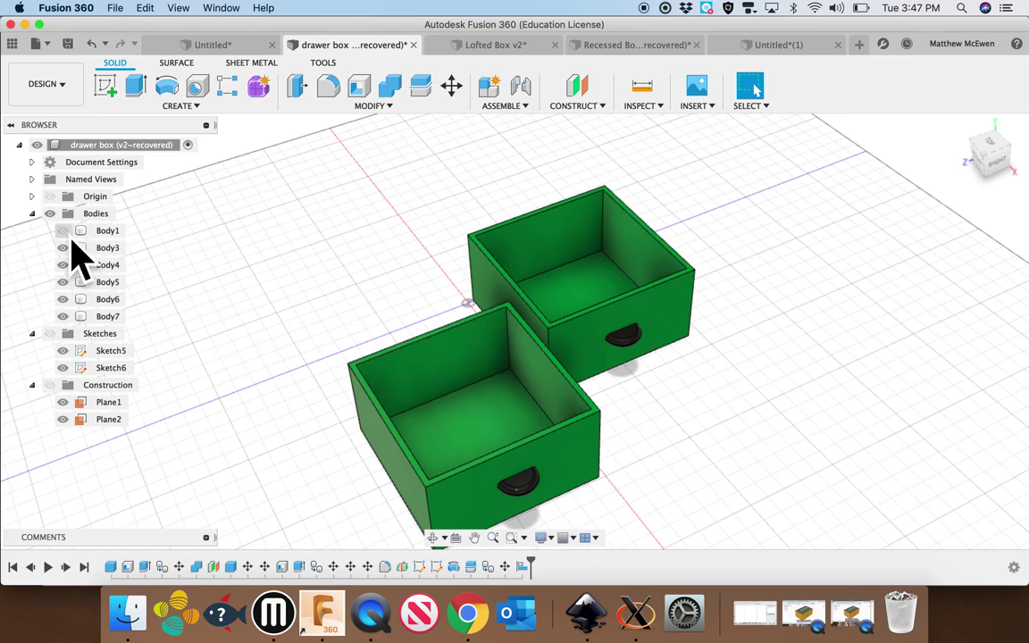
# Restore the hidden cabinet and drawer bodies, then switch to Untitled(1) with origin planes shown.
pyautogui.click(63, 231)
pyautogui.click(64, 282)
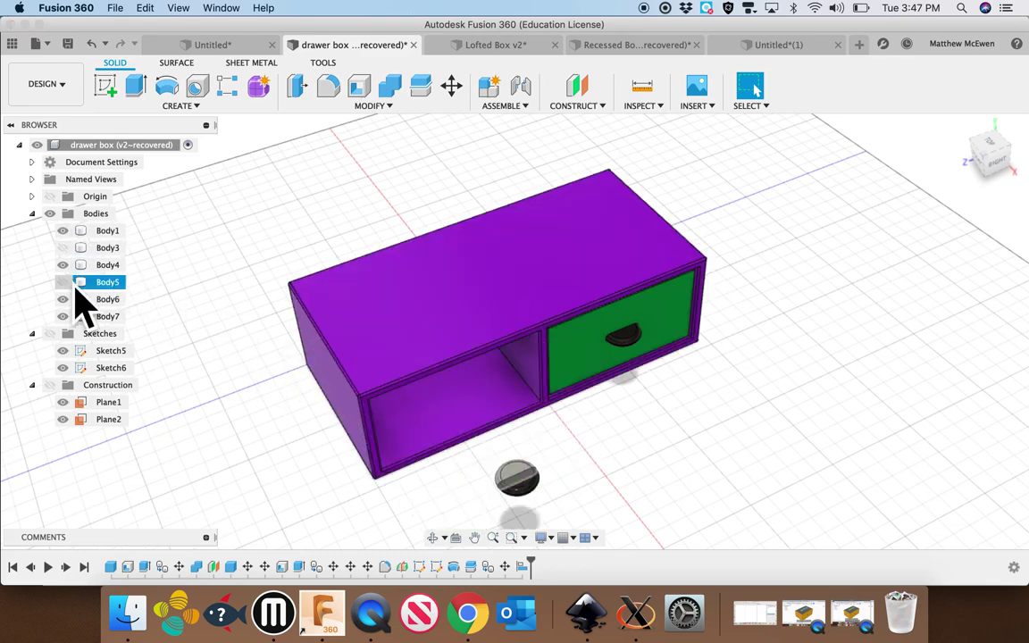
pyautogui.click(442, 415)
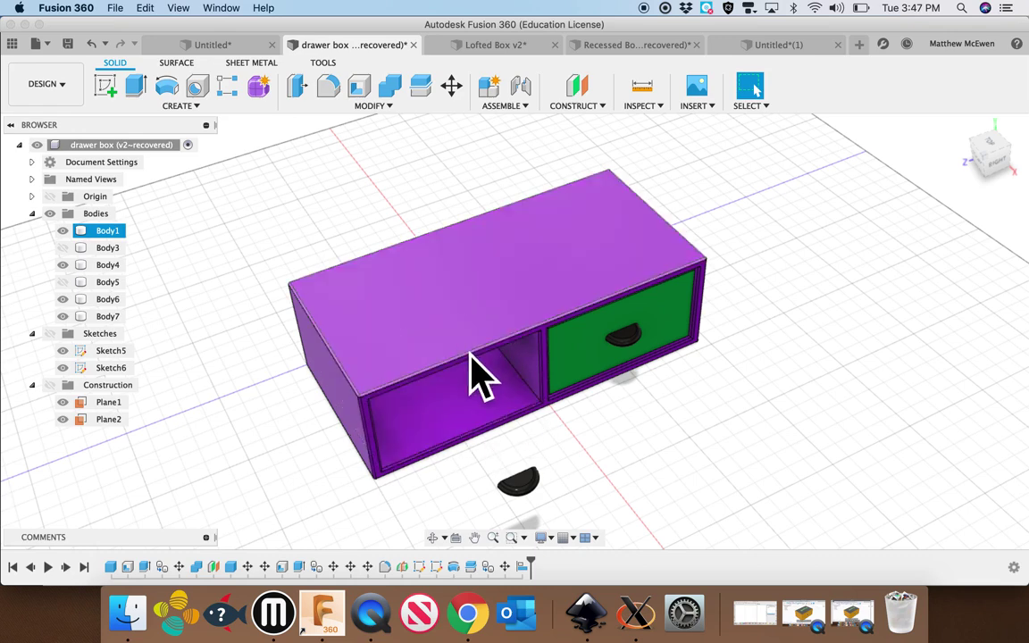
pyautogui.press('Escape')
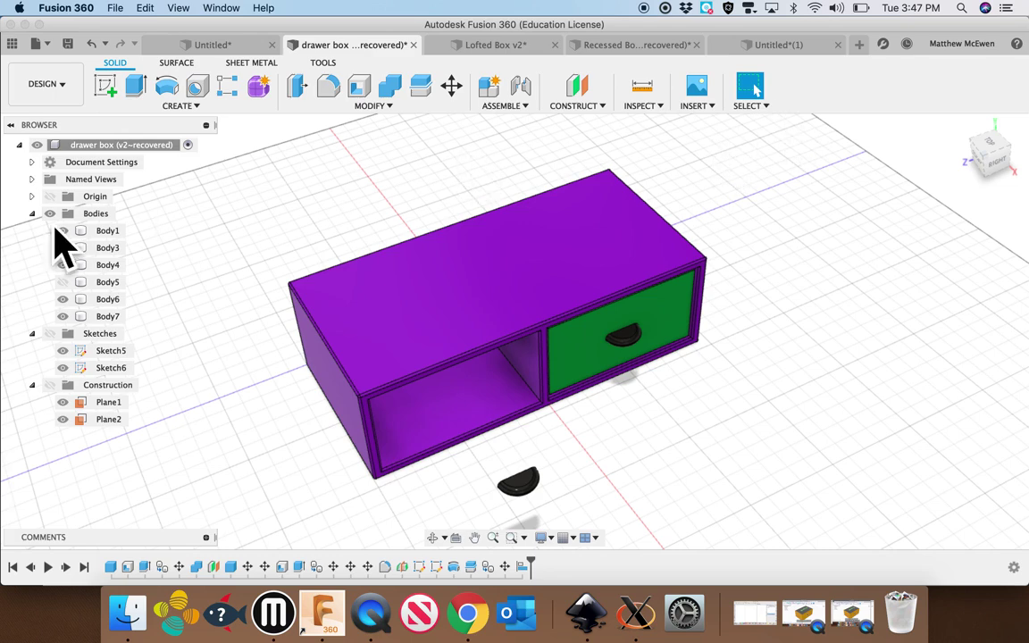
pyautogui.click(78, 249)
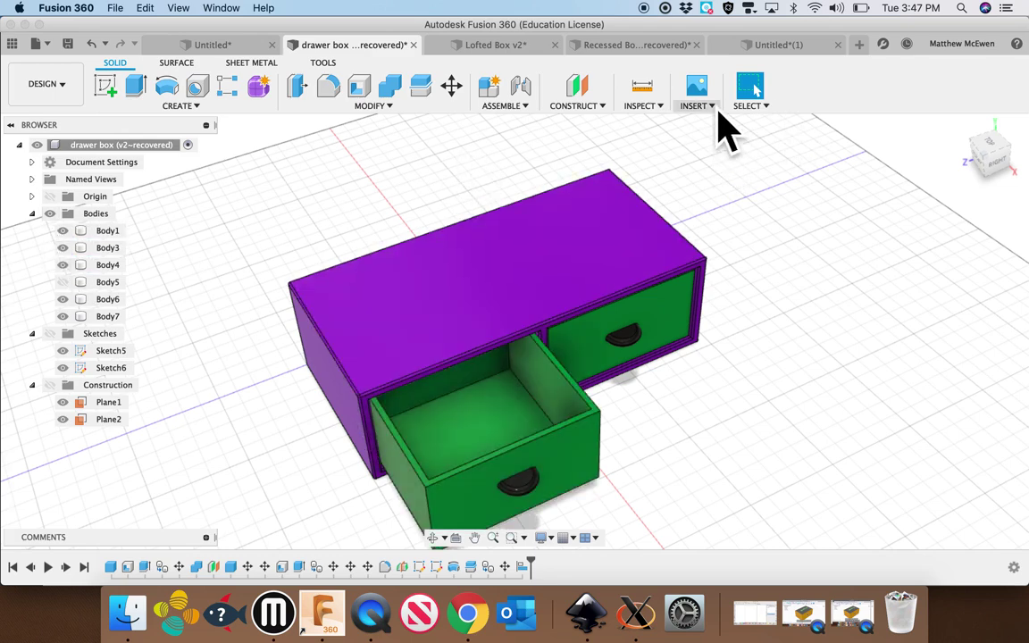
pyautogui.click(770, 44)
pyautogui.click(50, 196)
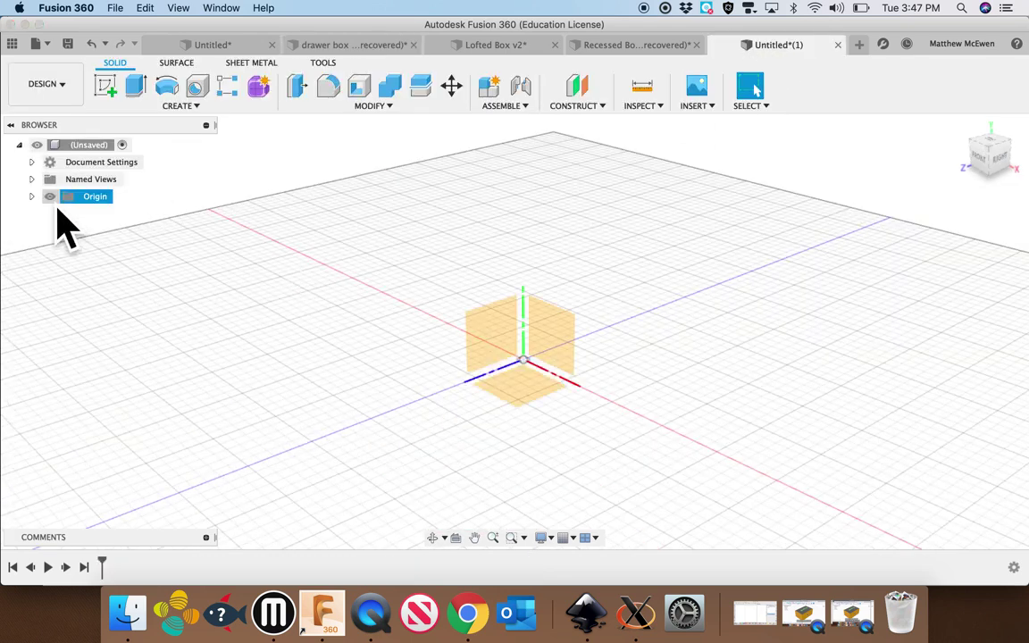
# Create a 10 × 5 cm box, 4 cm tall, on the ground plane at the origin.
pyautogui.click(183, 106)
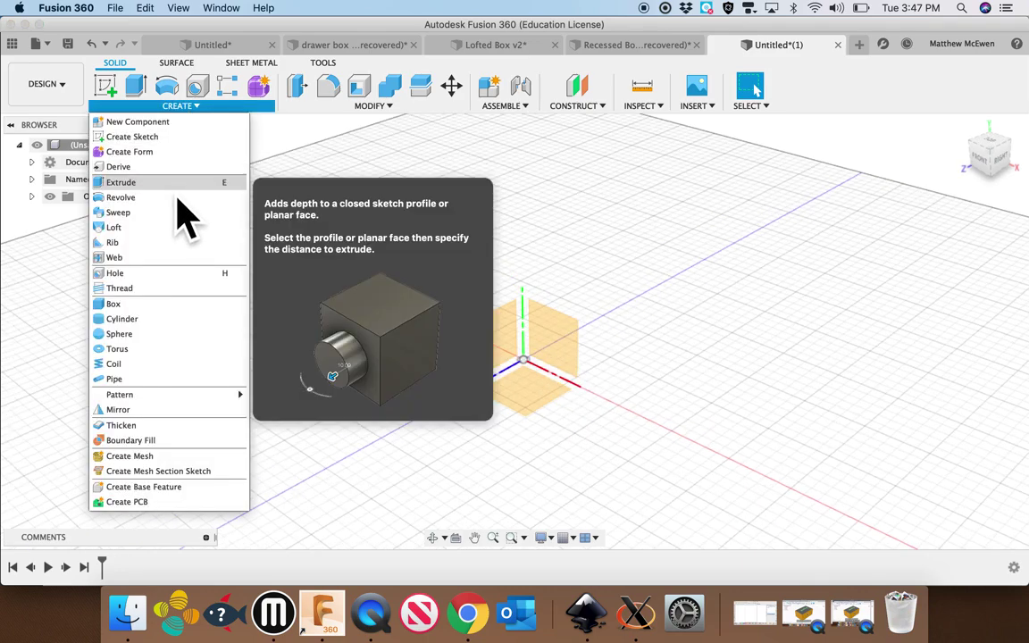
pyautogui.press('Escape')
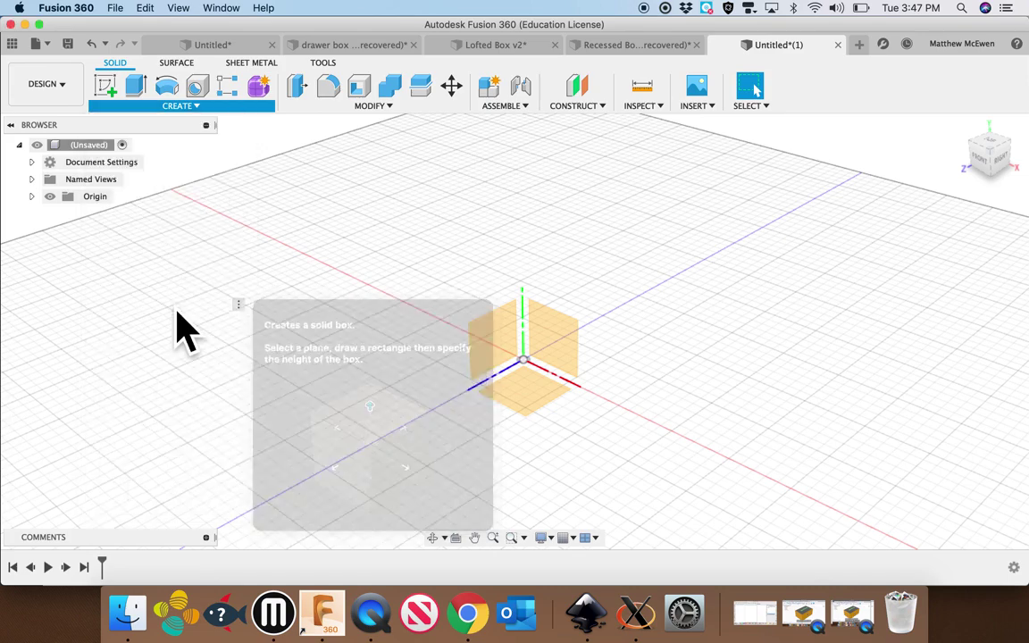
pyautogui.press('1')
pyautogui.click(529, 391)
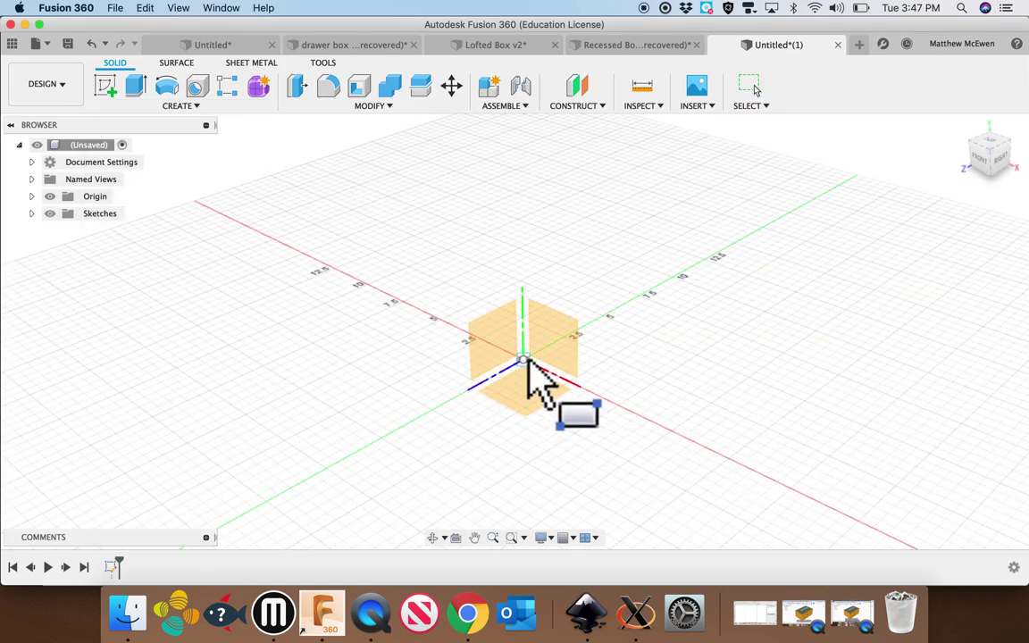
pyautogui.click(525, 362)
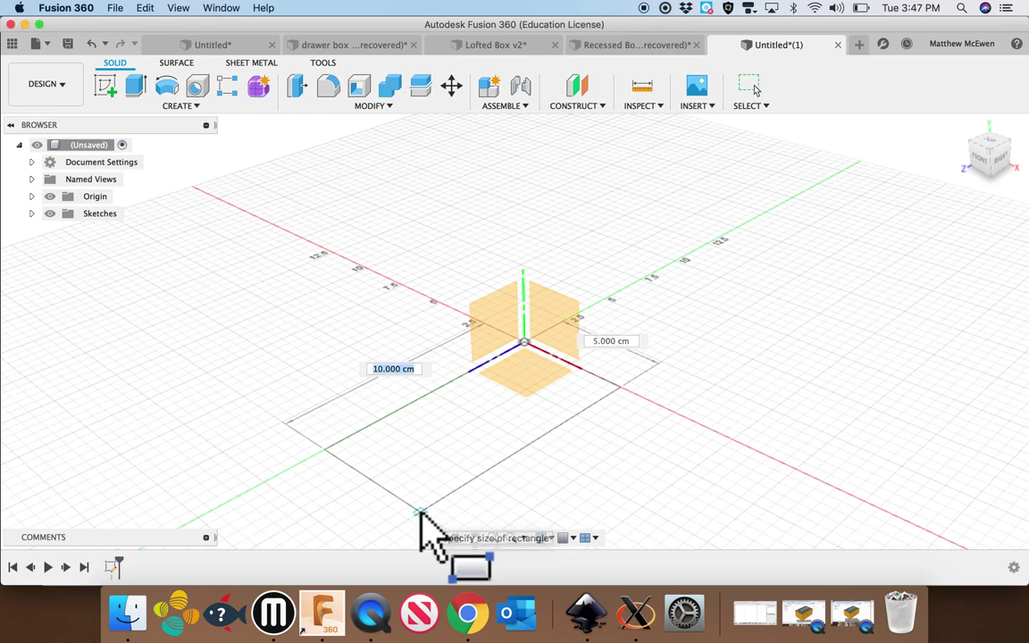
pyautogui.click(421, 516)
pyautogui.moveTo(501, 425)
pyautogui.mouseDown()
pyautogui.moveTo(501, 322)
pyautogui.moveTo(500, 340)
pyautogui.moveTo(478, 331)
pyautogui.mouseUp()
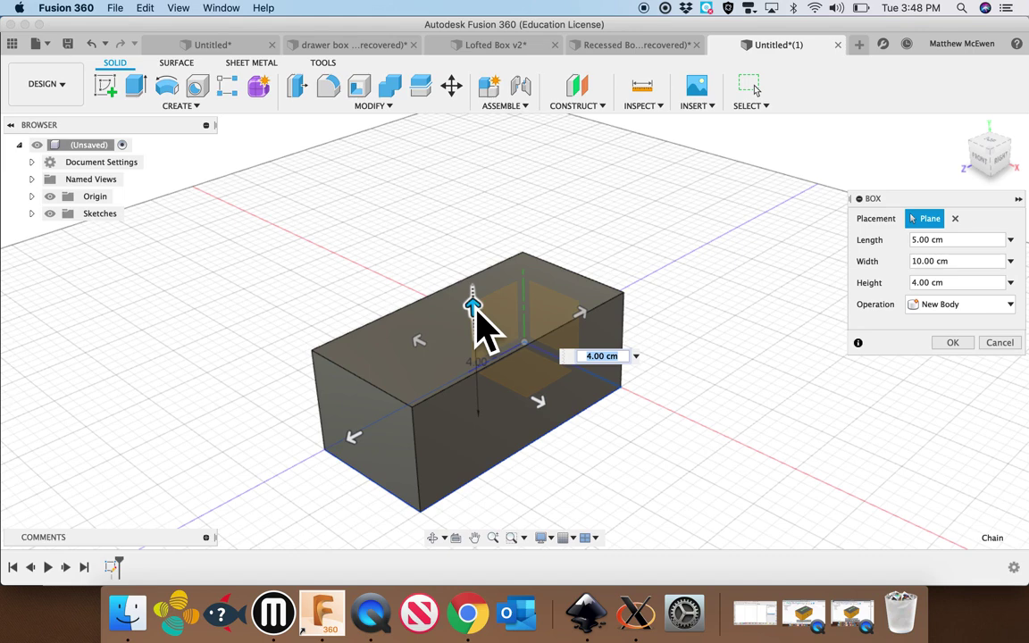
pyautogui.press('Return')
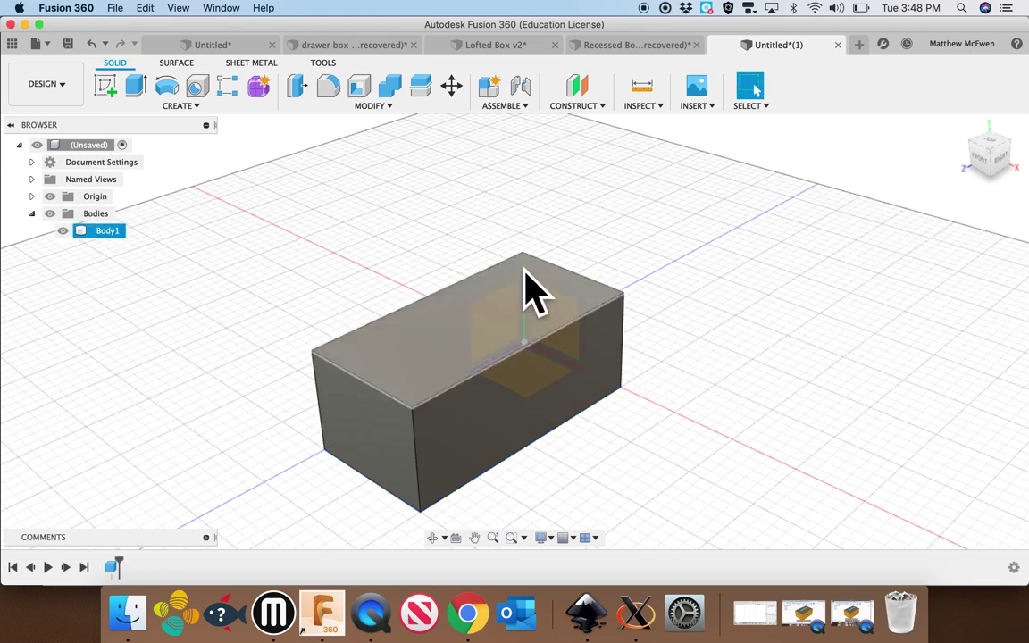
pyautogui.click(364, 93)
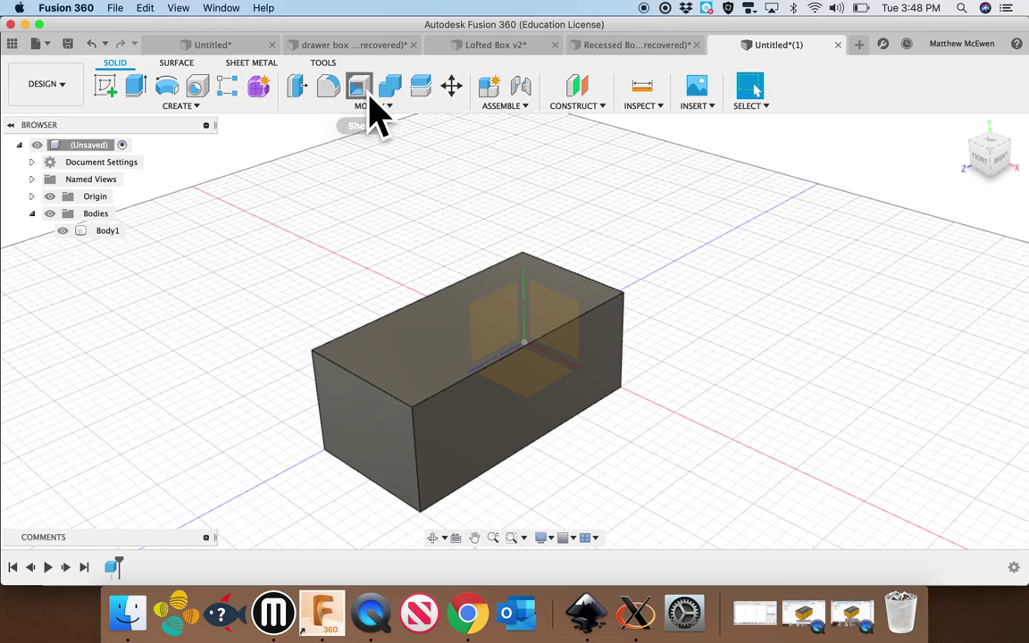
# Shell Body1 inward with a 5 mm inside thickness.
pyautogui.click(103, 234)
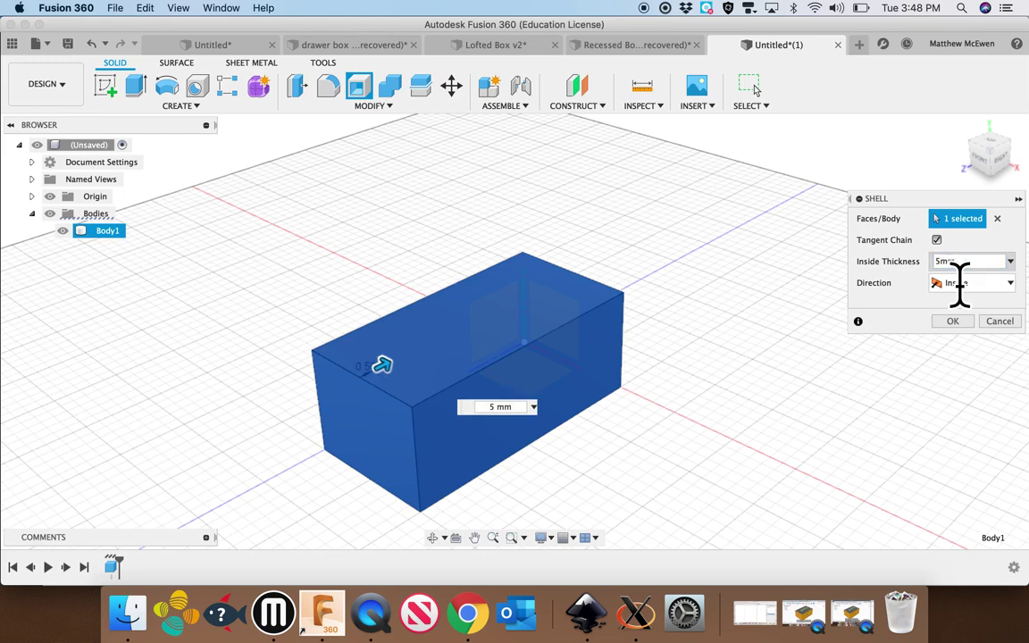
pyautogui.click(952, 321)
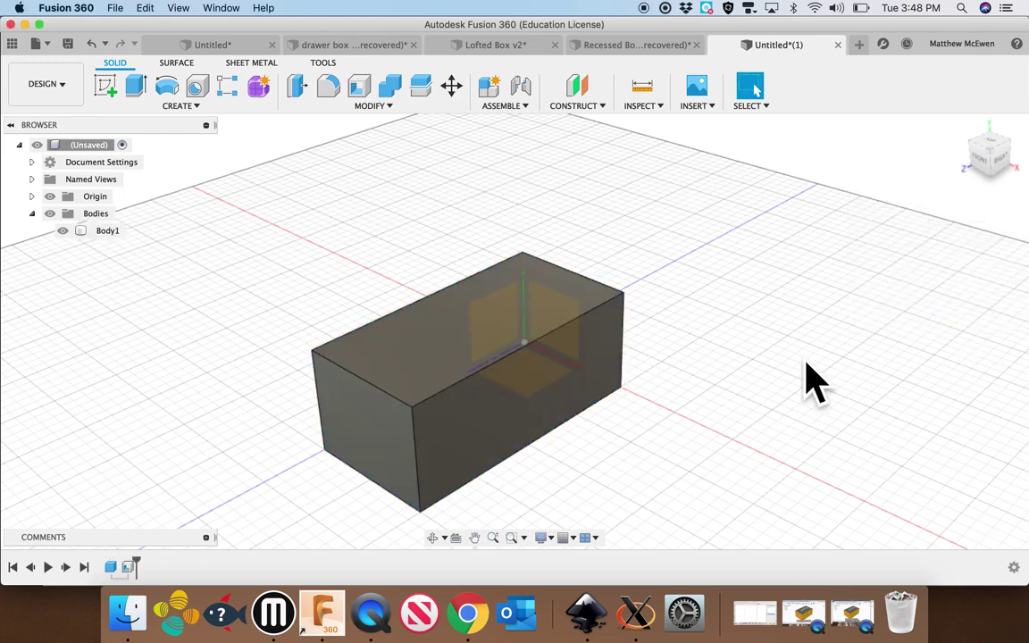
pyautogui.click(510, 384)
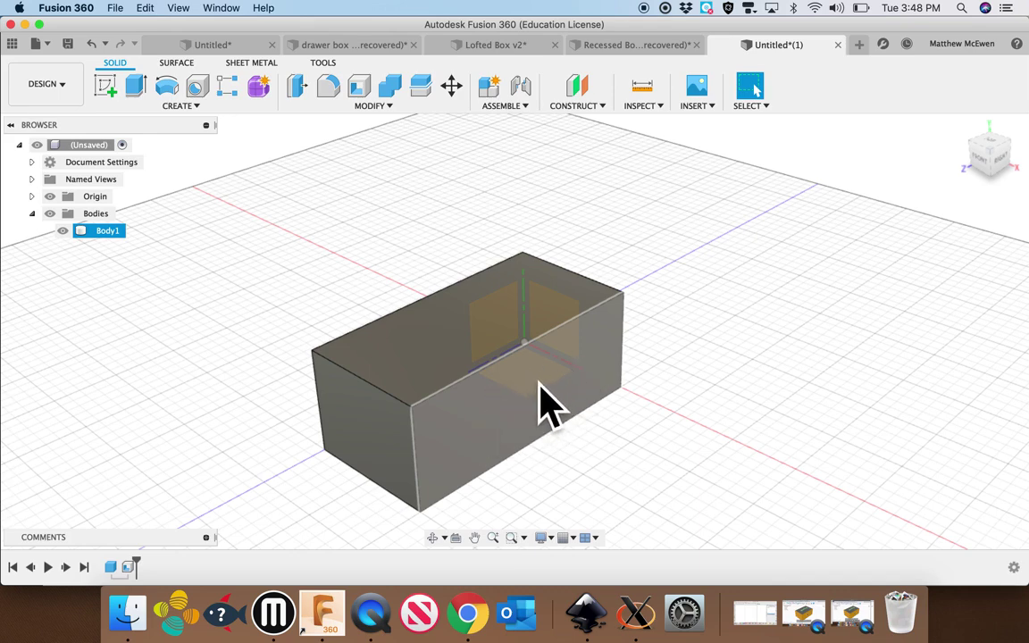
pyautogui.click(384, 246)
pyautogui.click(136, 85)
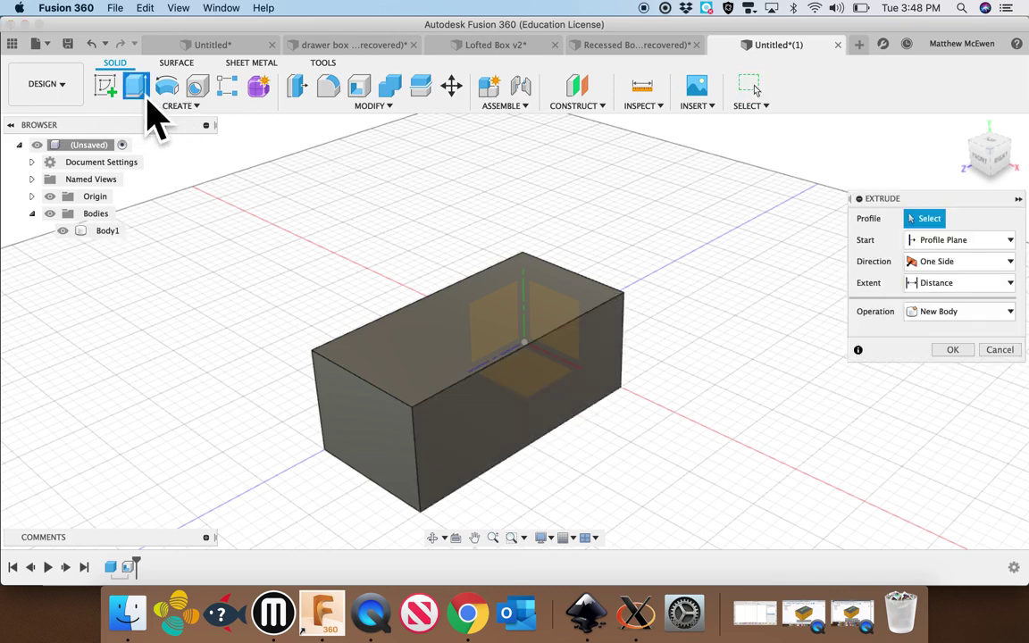
# Cut the block's front face 0.5 cm deep with a -0.5 cm extrude.
pyautogui.click(572, 436)
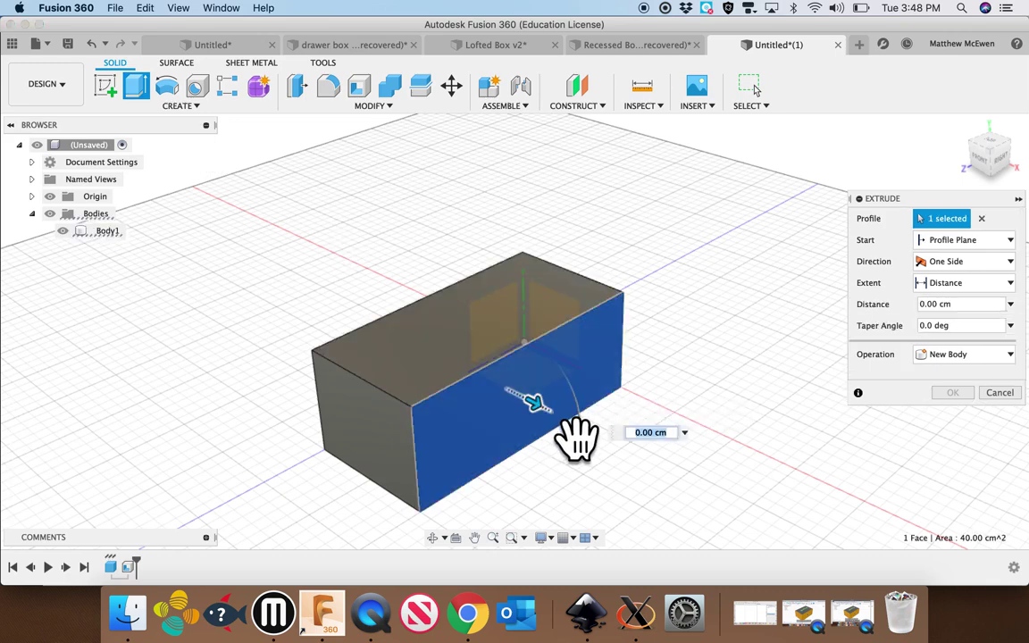
pyautogui.write('-0.5')
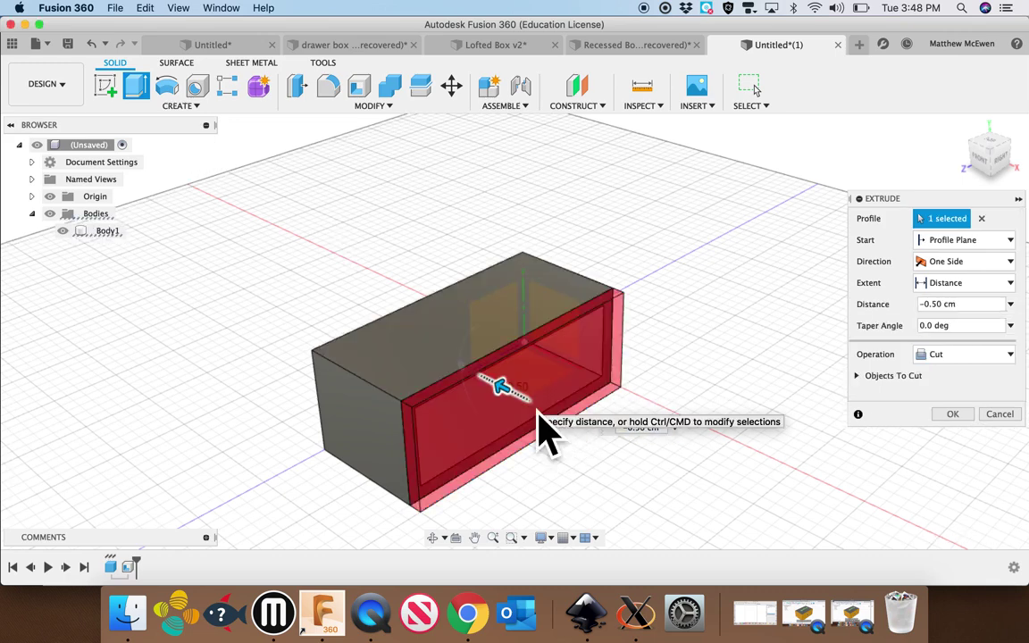
pyautogui.press('Return')
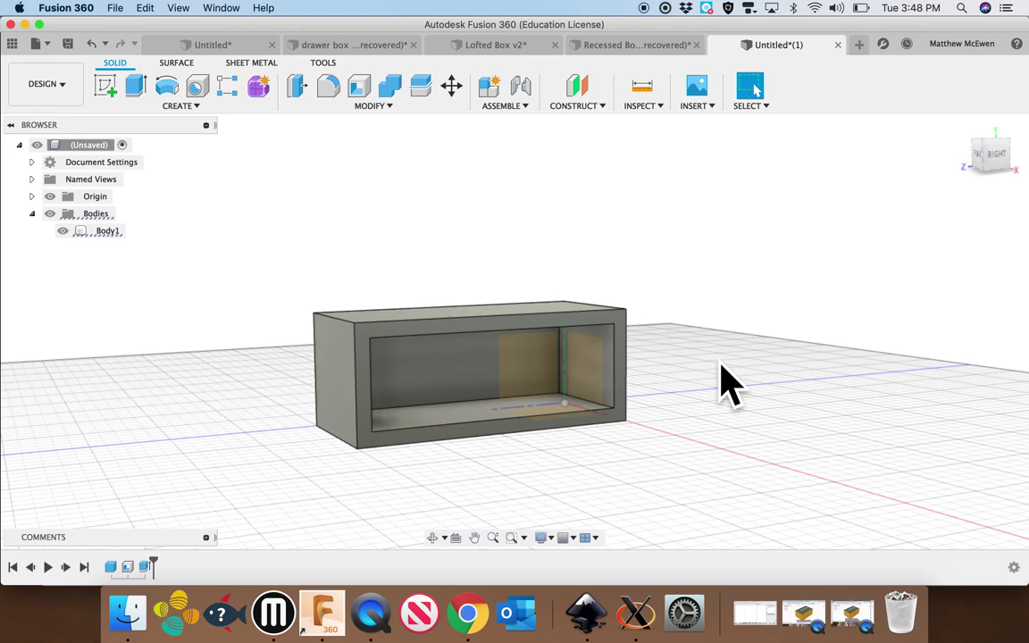
pyautogui.click(625, 373)
# Sketch on the front face, offsetting the opening rectangle 0.10 cm inward, and finish the sketch.
pyautogui.click(169, 107)
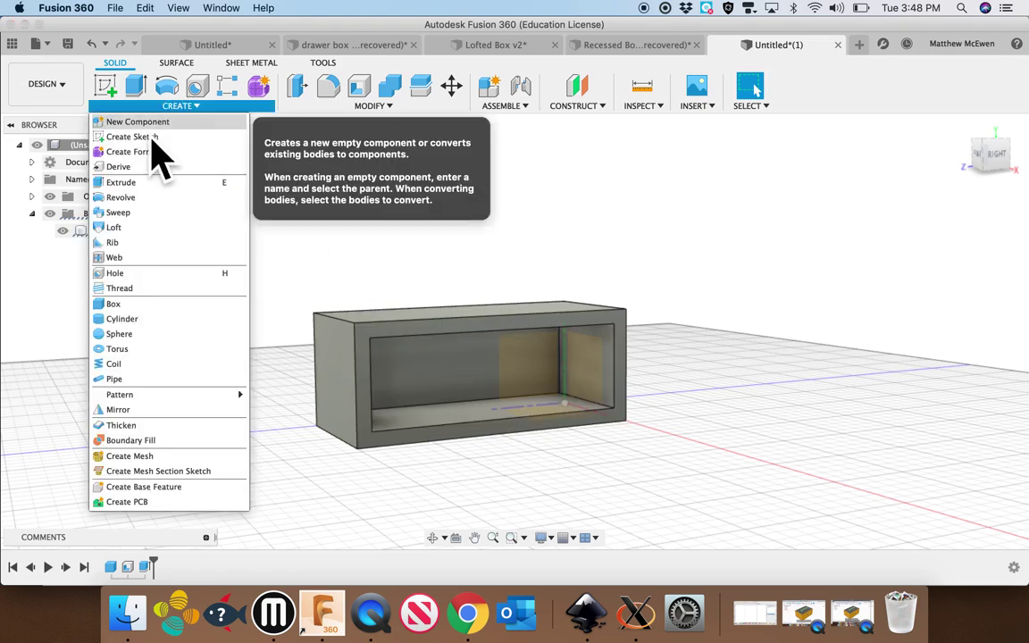
pyautogui.click(150, 138)
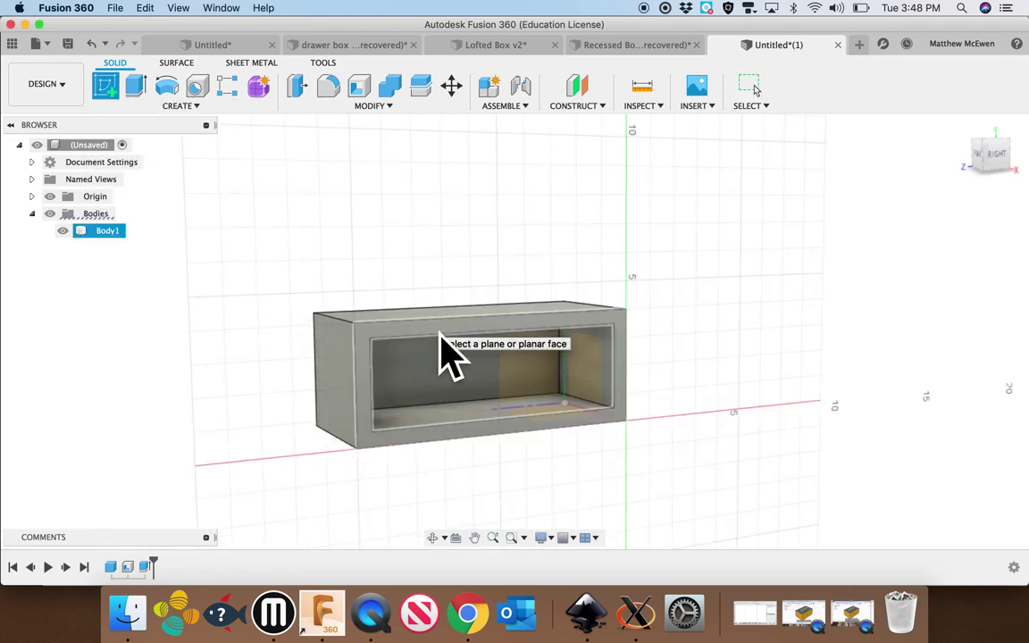
pyautogui.click(449, 353)
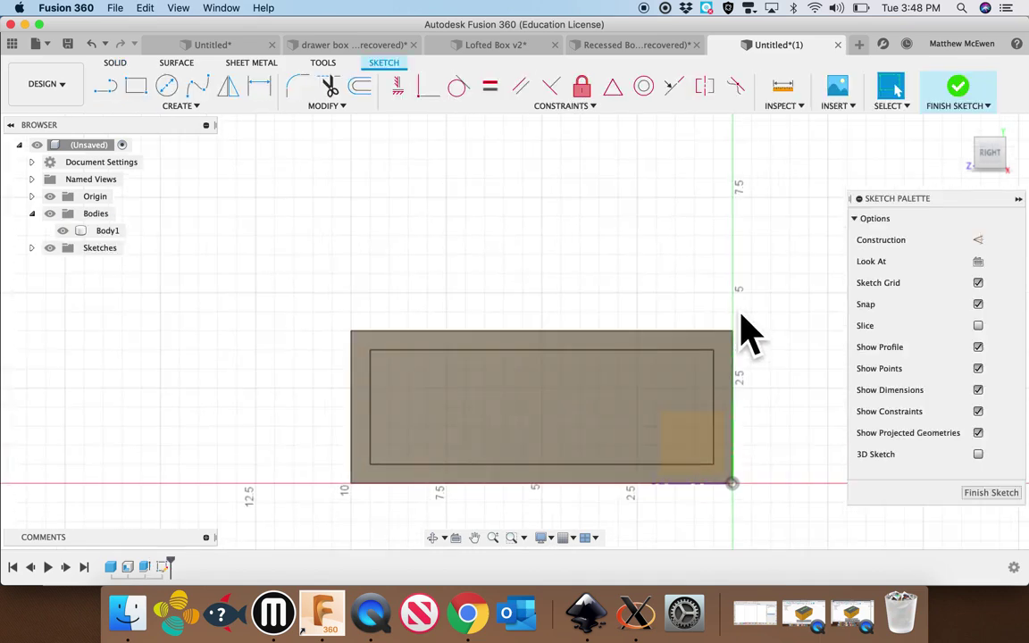
pyautogui.click(361, 86)
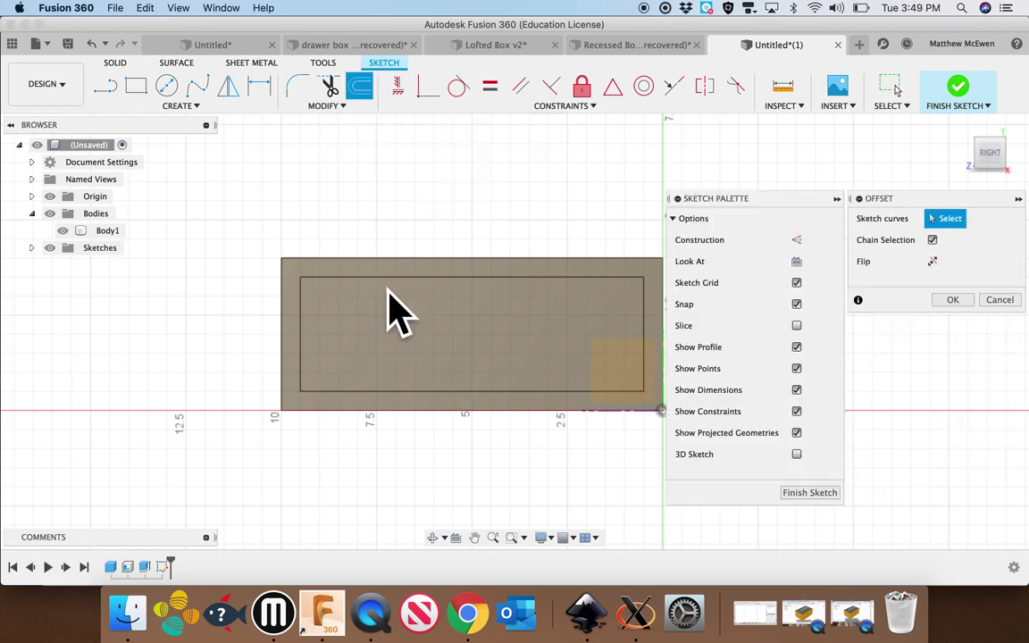
pyautogui.click(390, 288)
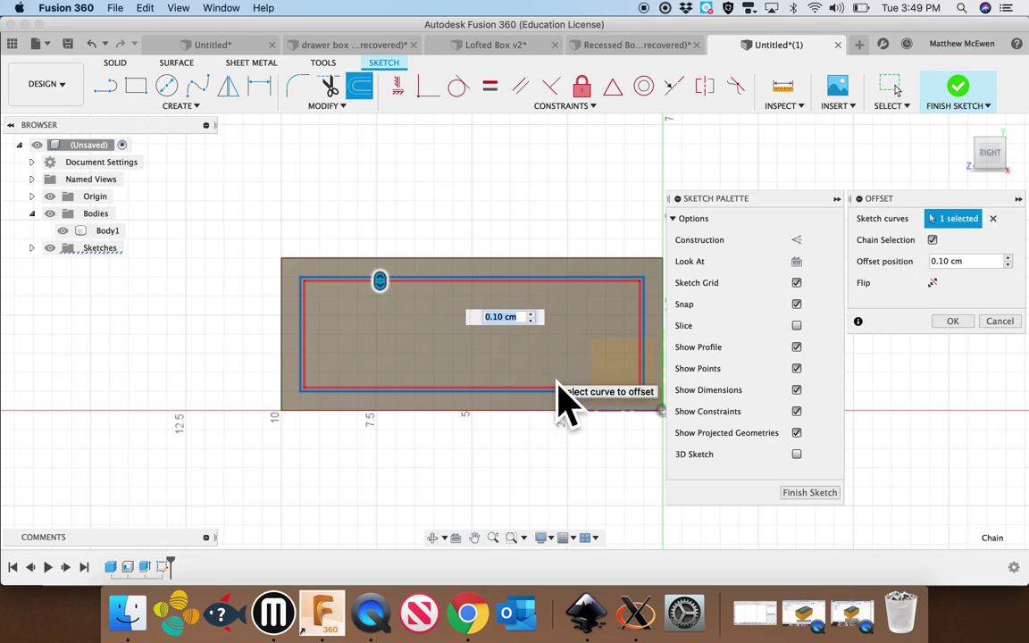
pyautogui.click(813, 494)
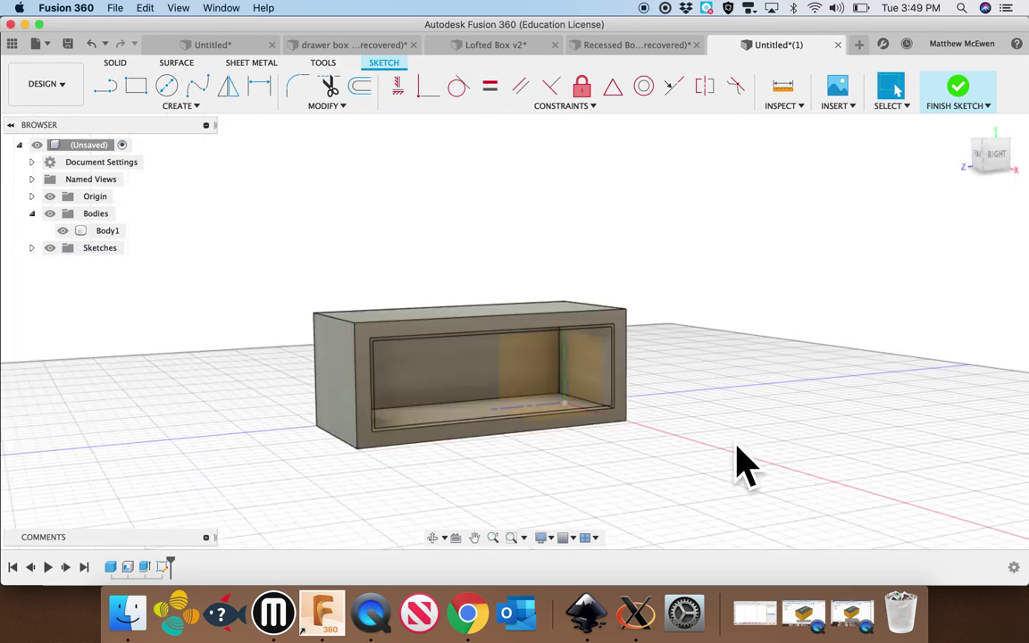
pyautogui.scroll(5, 508, 394)
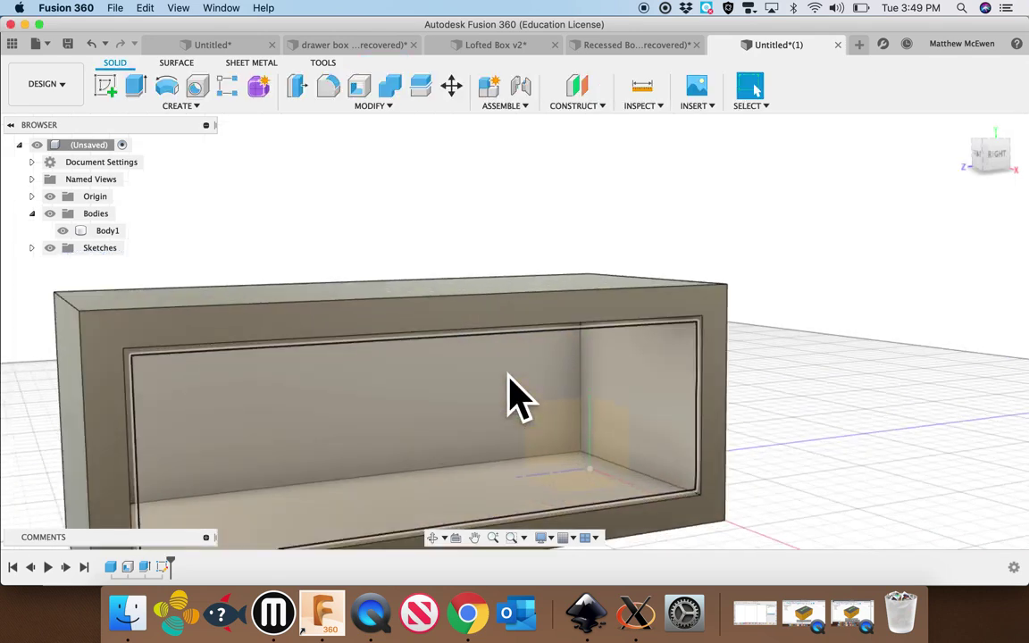
# Extrude the inner opening profile -4.5 cm back into the box.
pyautogui.scroll(3, 516, 398)
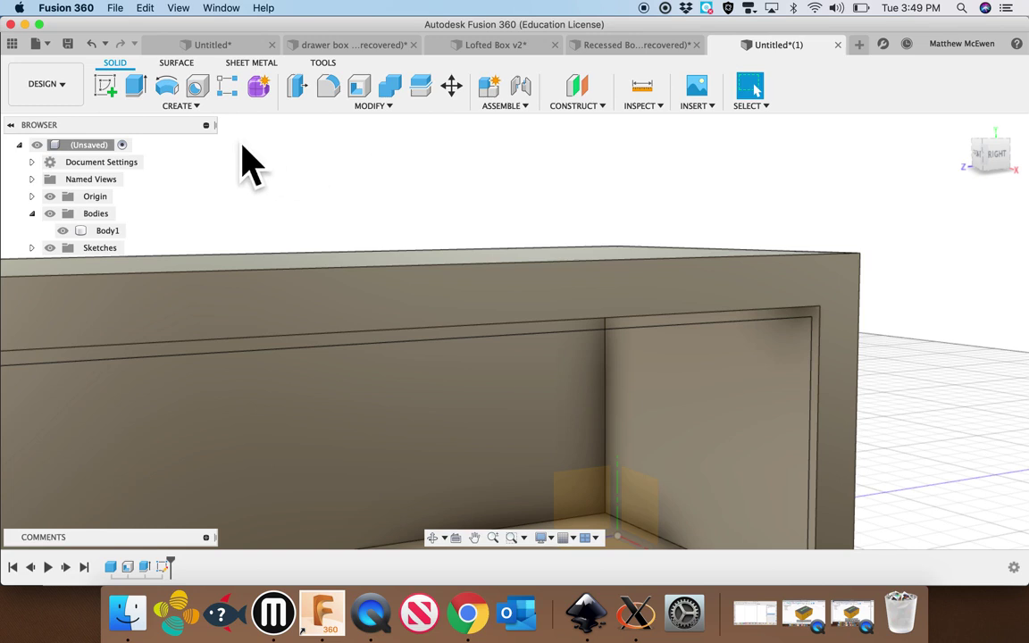
pyautogui.click(140, 89)
pyautogui.click(455, 420)
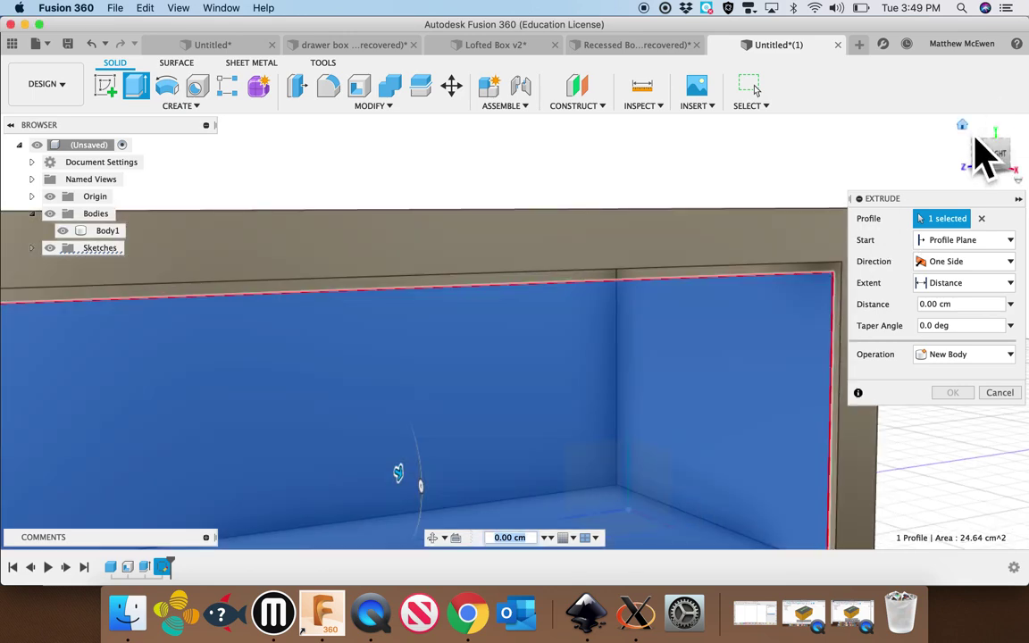
pyautogui.click(978, 141)
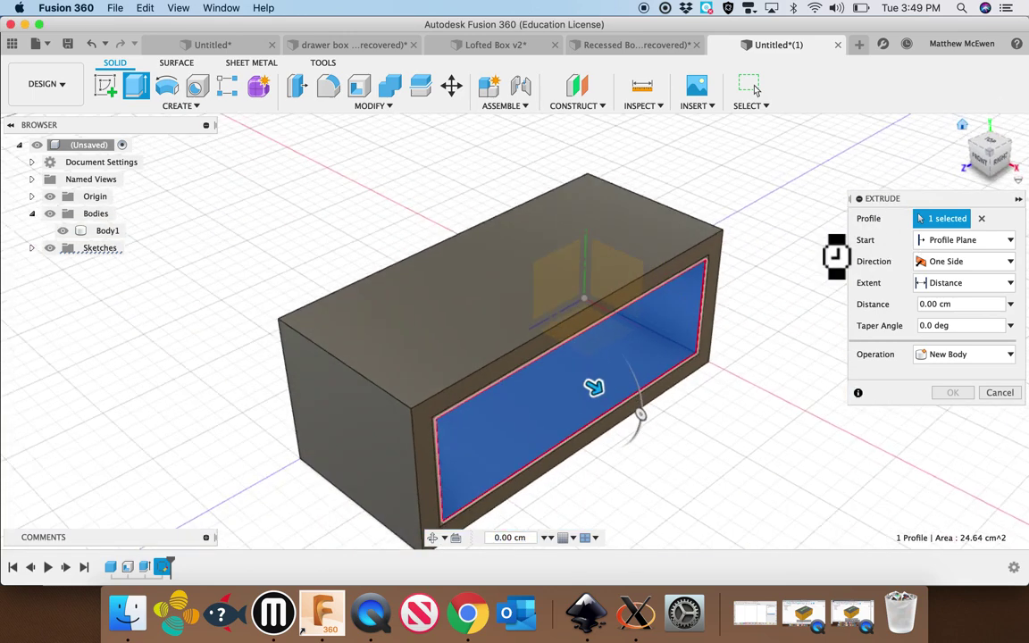
pyautogui.moveTo(630, 410)
pyautogui.mouseDown()
pyautogui.moveTo(775, 491)
pyautogui.moveTo(505, 351)
pyautogui.moveTo(515, 351)
pyautogui.mouseUp()
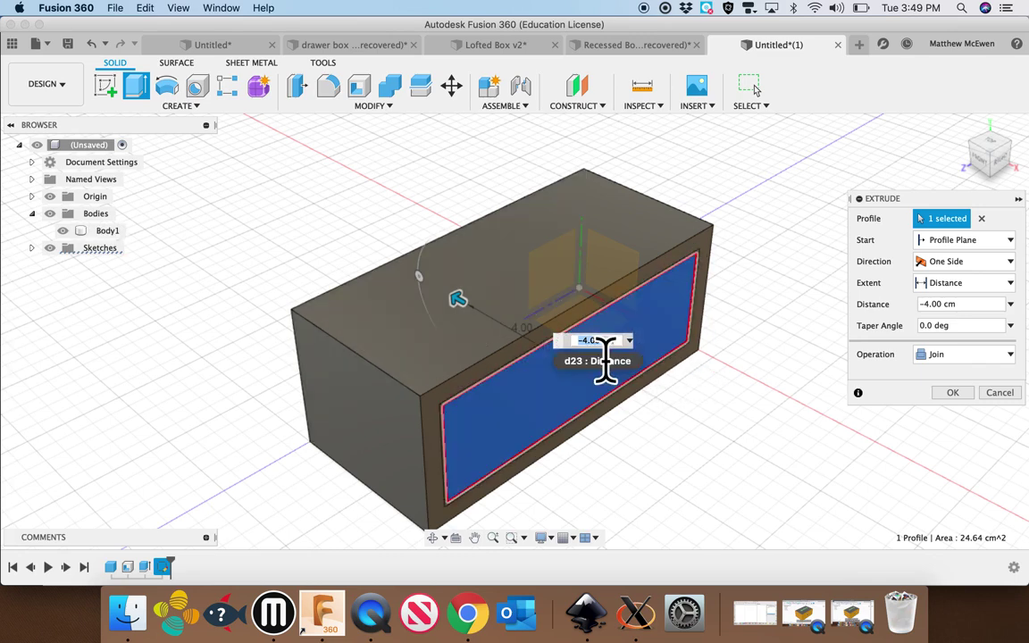
pyautogui.write('-4.5')
pyautogui.press('Return')
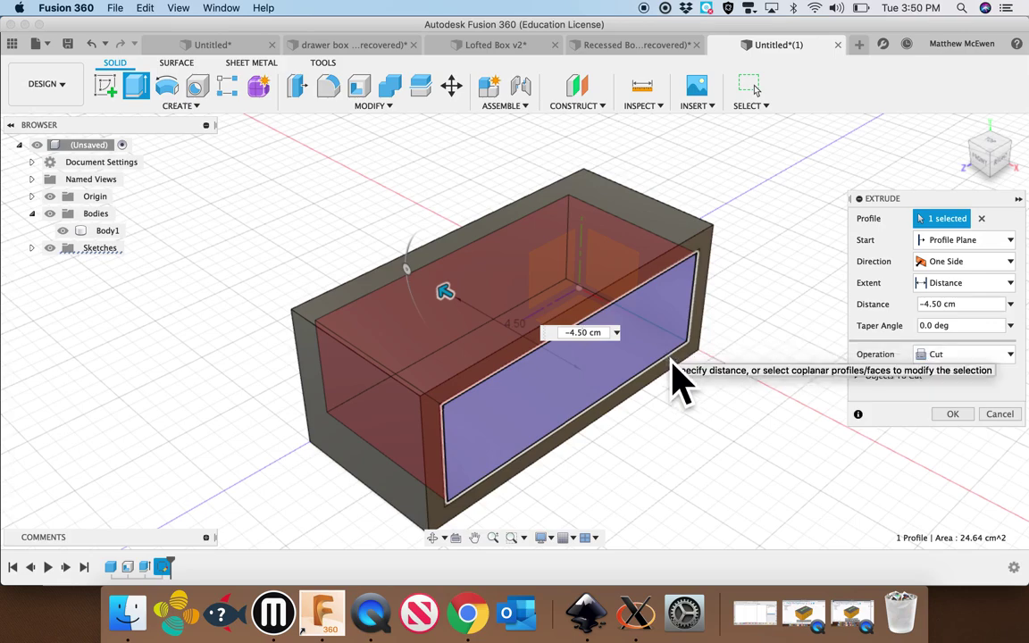
# Add the second front profile and change the joined extrusion distance to -4 cm.
pyautogui.keyDown('shift'); pyautogui.moveTo(679, 384); pyautogui.dragTo(676, 368, button='middle'); pyautogui.keyUp('shift')
pyautogui.click(595, 333)
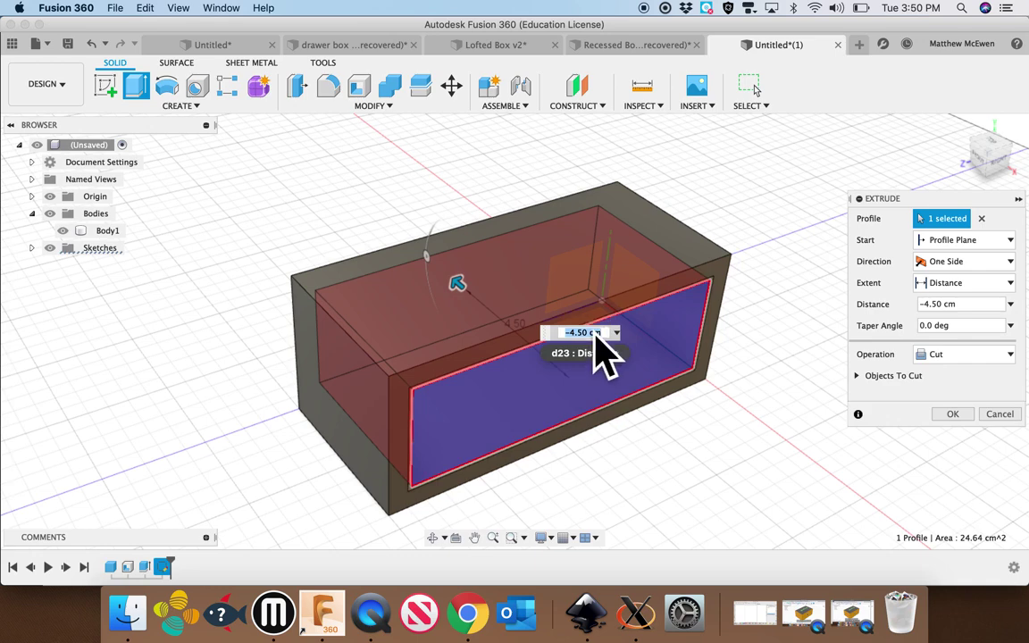
pyautogui.click(934, 305)
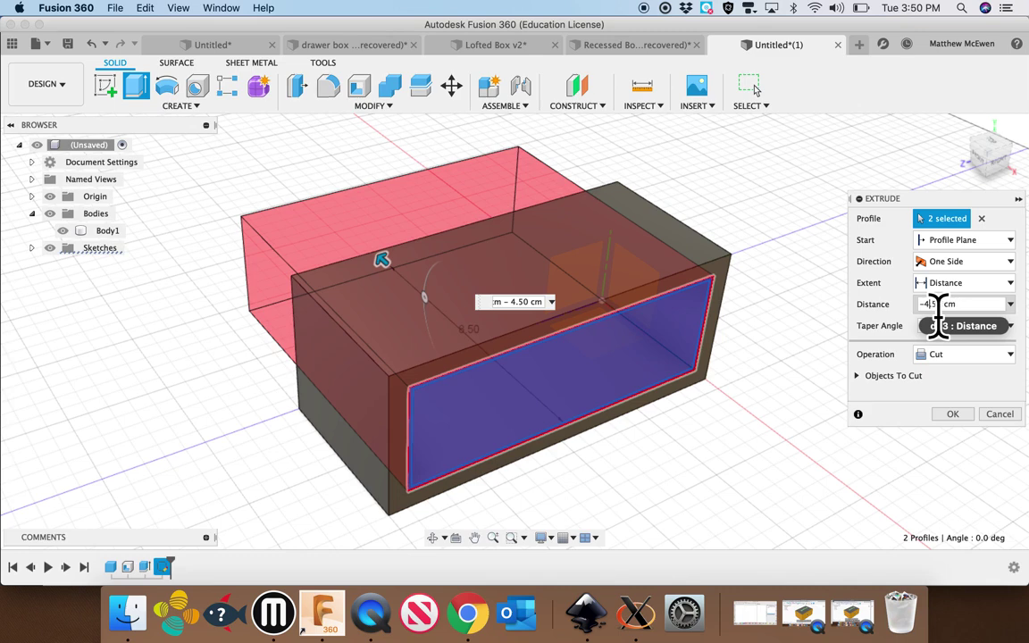
pyautogui.press('BackSpace')
pyautogui.press('BackSpace')
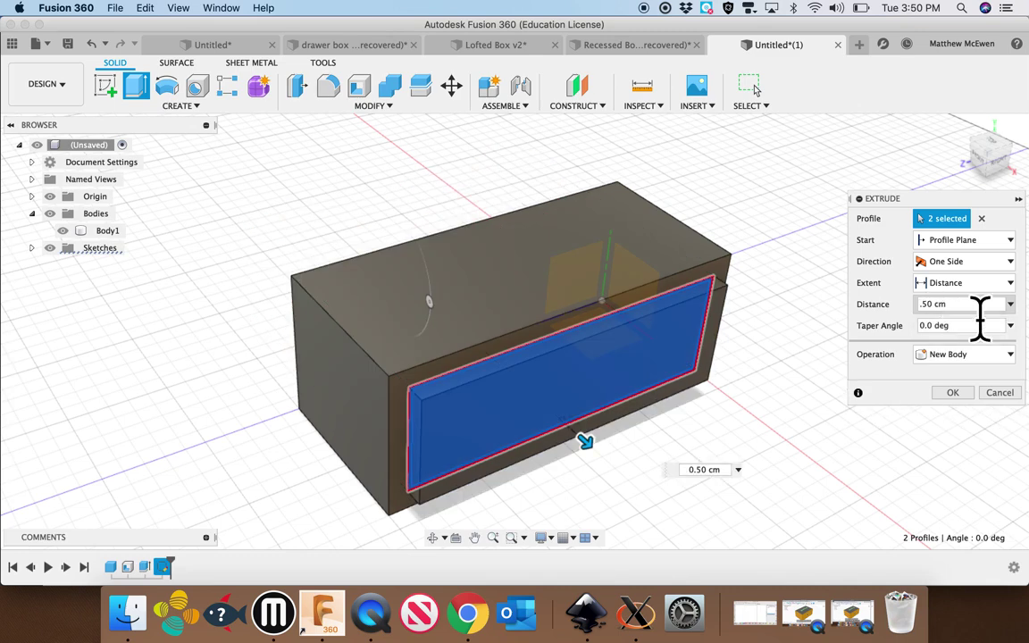
pyautogui.moveTo(980, 312); pyautogui.dragTo(884, 326)
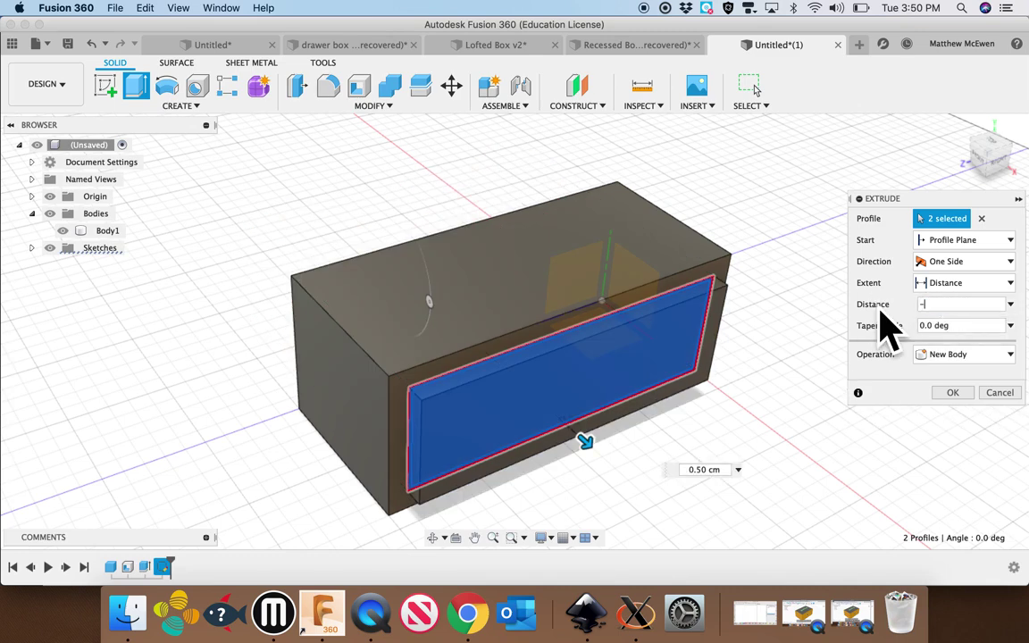
pyautogui.write('-4')
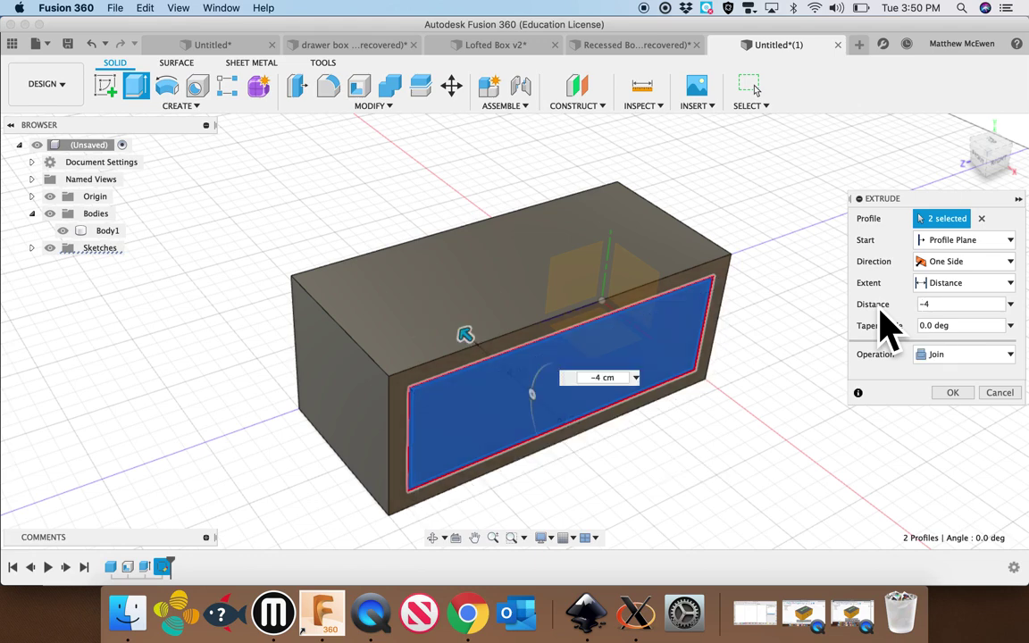
pyautogui.press('Return')
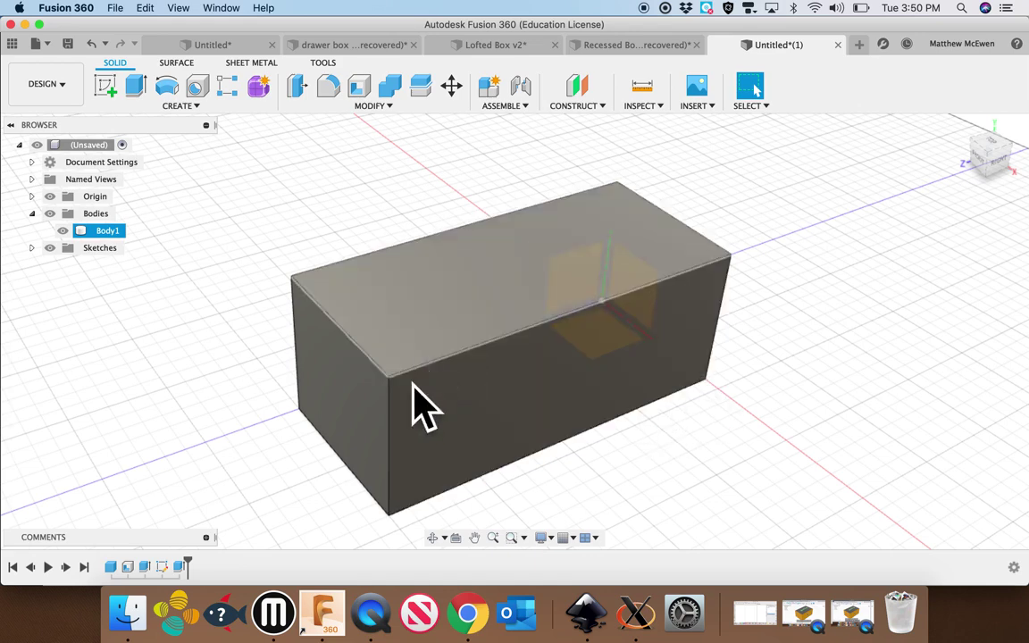
# Change Extrude2's operation from Join to New Body.
pyautogui.click(268, 500)
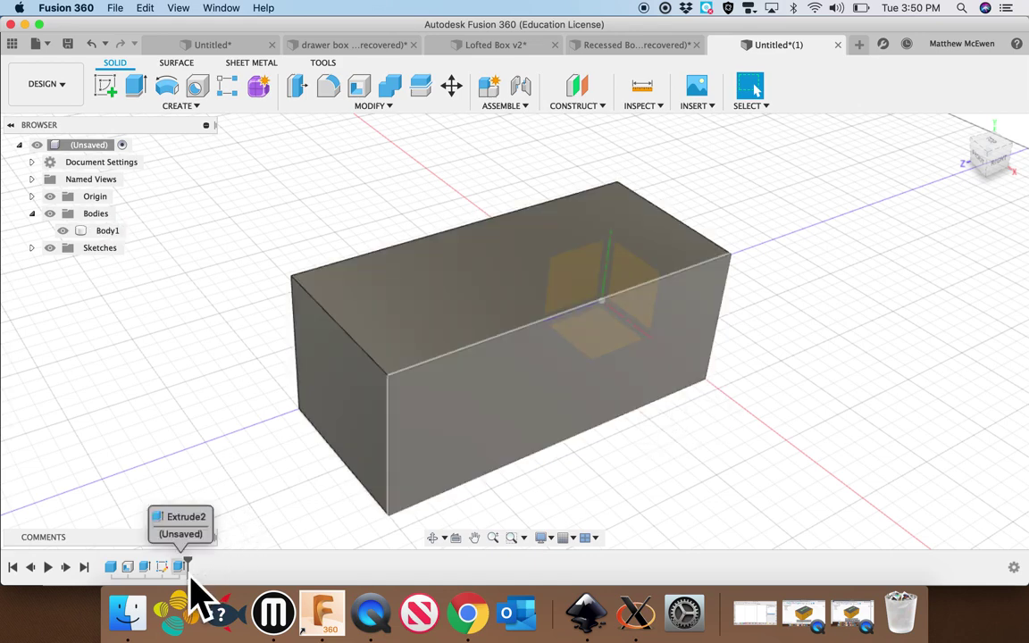
pyautogui.doubleClick(187, 572)
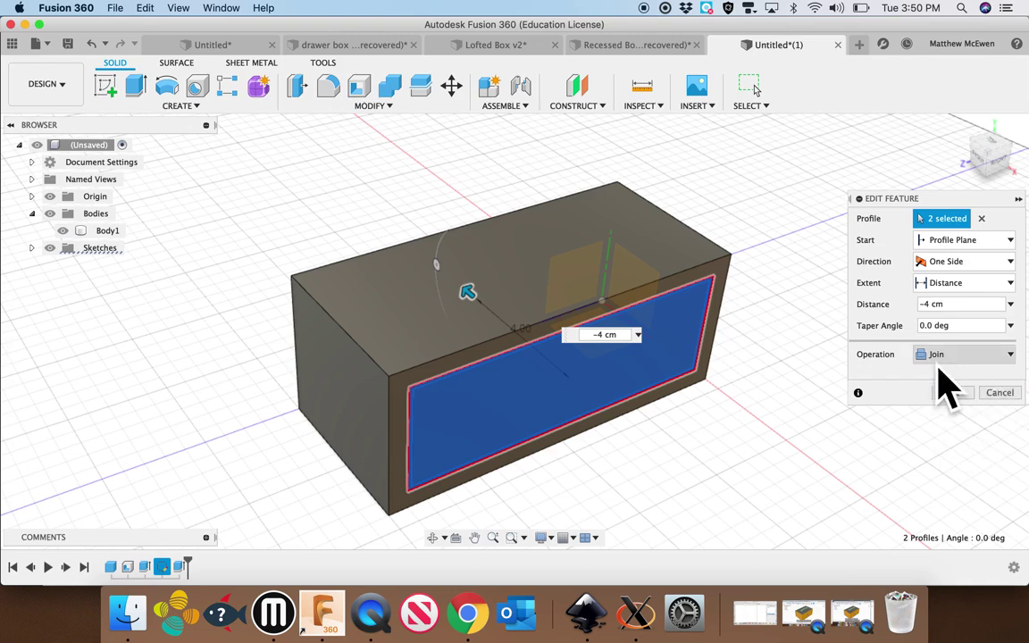
pyautogui.click(938, 356)
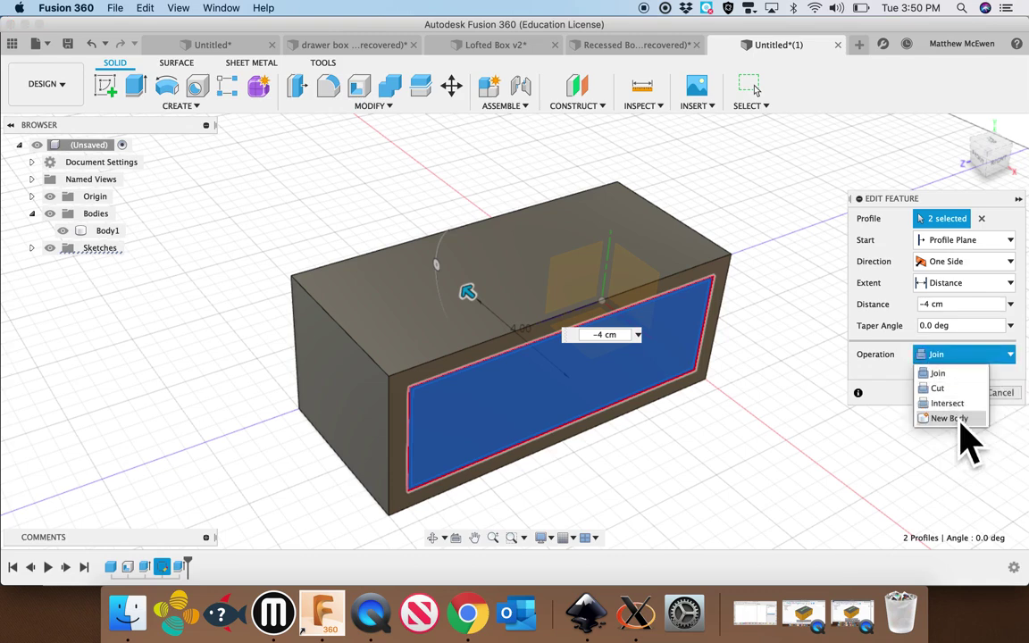
pyautogui.click(962, 420)
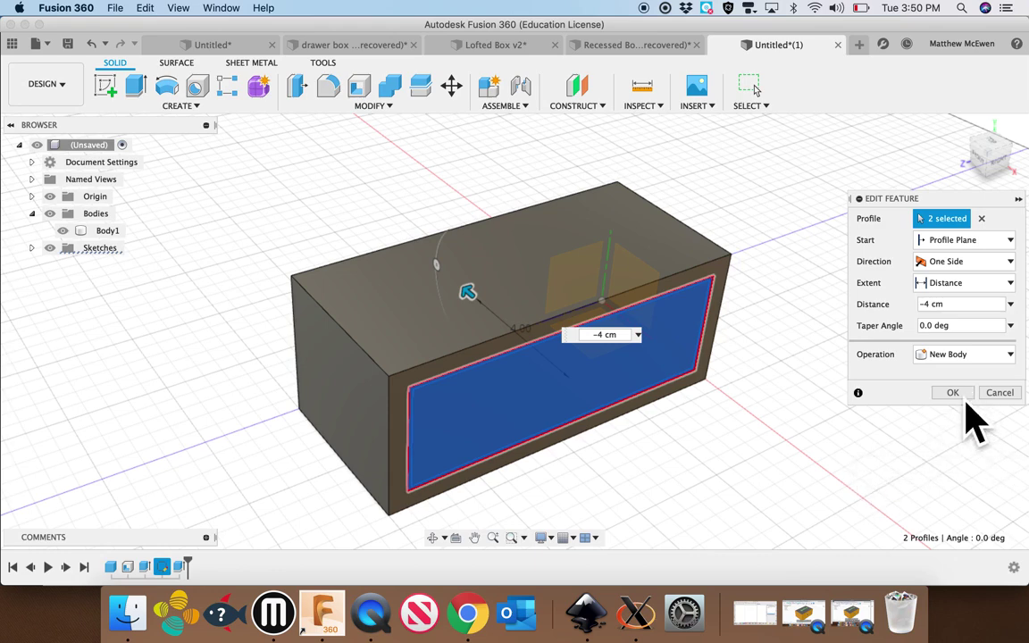
pyautogui.click(953, 392)
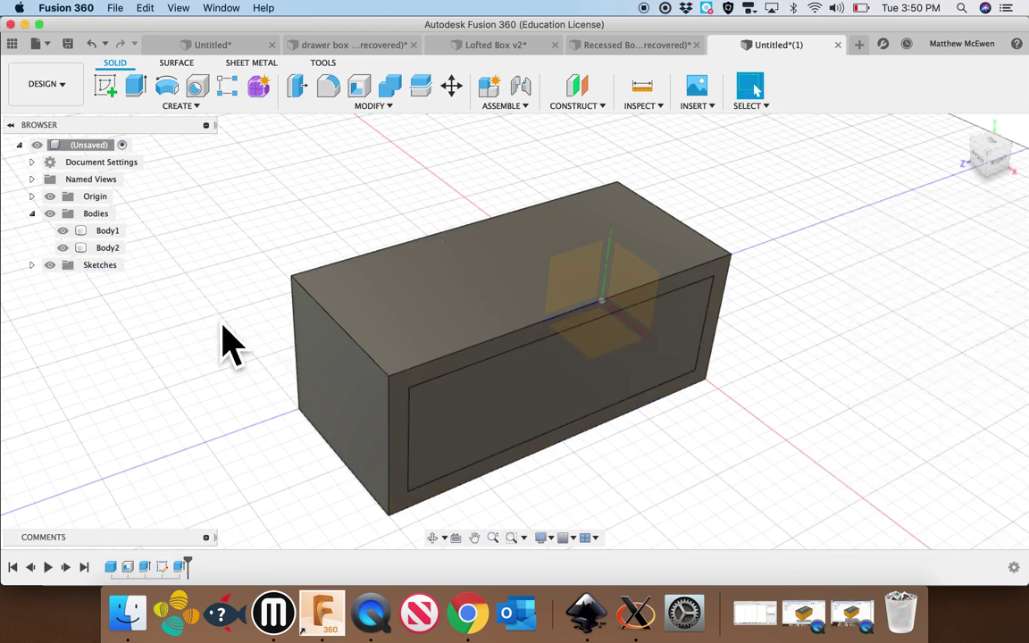
# Re-edit Extrude2 so it uses only the inner opening profile.
pyautogui.keyDown('shift'); pyautogui.moveTo(229, 356); pyautogui.dragTo(253, 384, button='middle'); pyautogui.keyUp('shift')
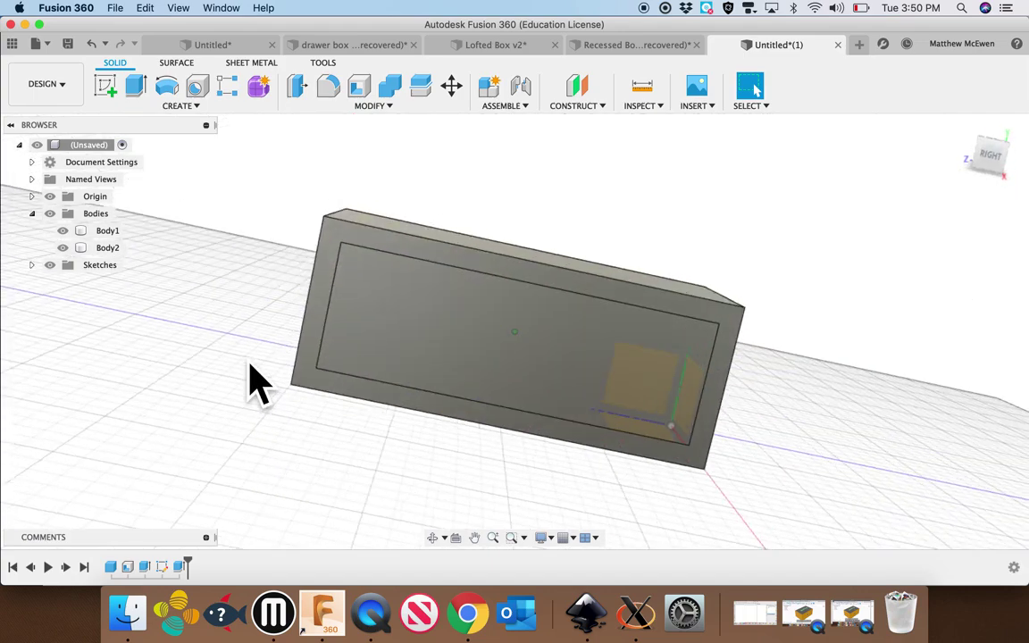
pyautogui.scroll(2, 253, 375)
pyautogui.scroll(2, 257, 373)
pyautogui.scroll(1, 253, 351)
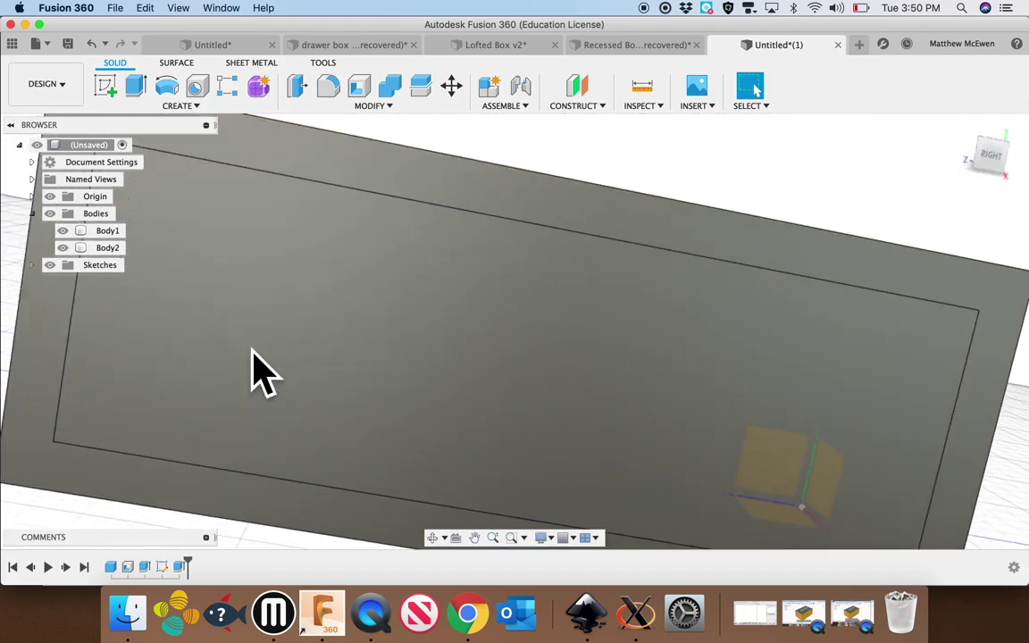
pyautogui.scroll(-2, 254, 370)
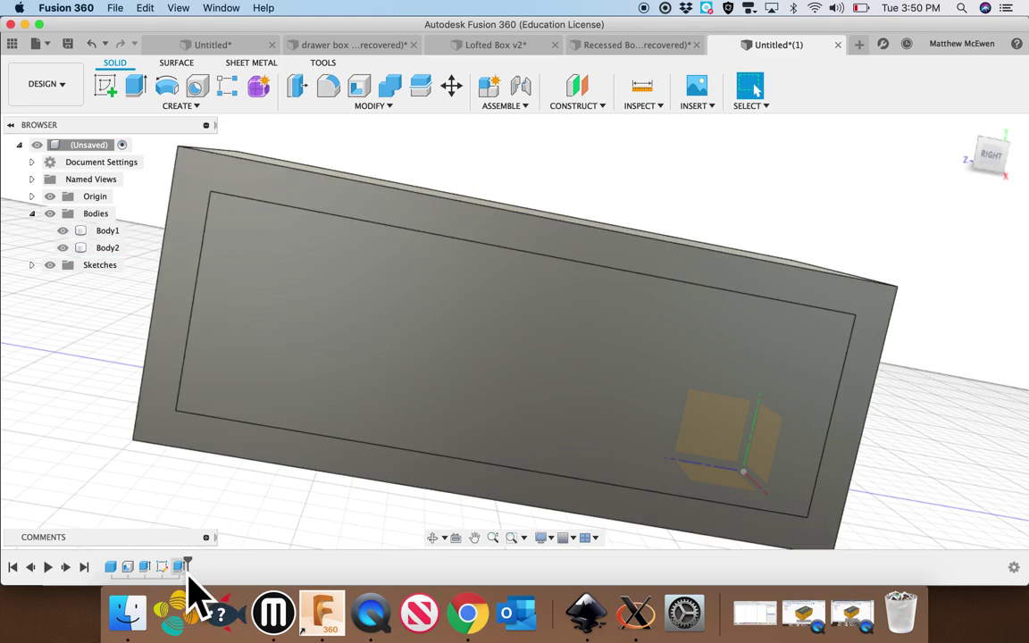
pyautogui.click(187, 568)
pyautogui.doubleClick(183, 568)
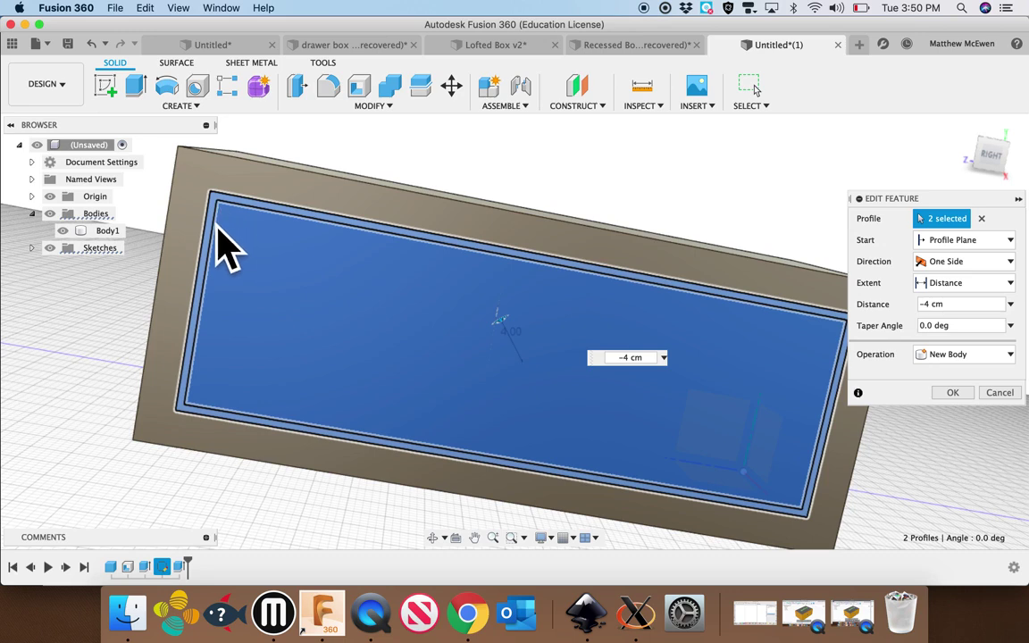
pyautogui.click(982, 220)
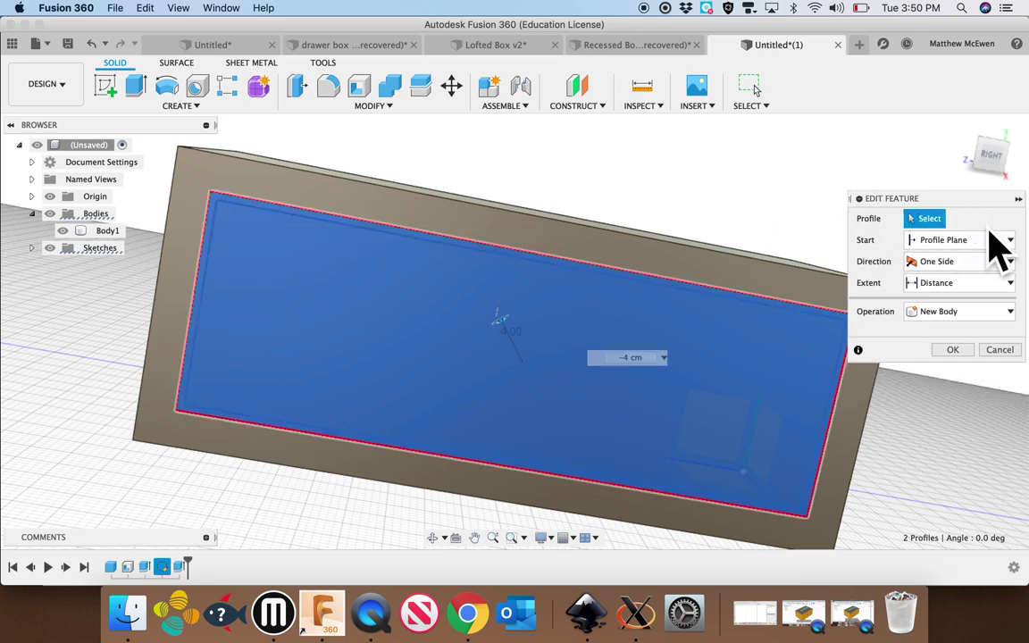
pyautogui.click(770, 365)
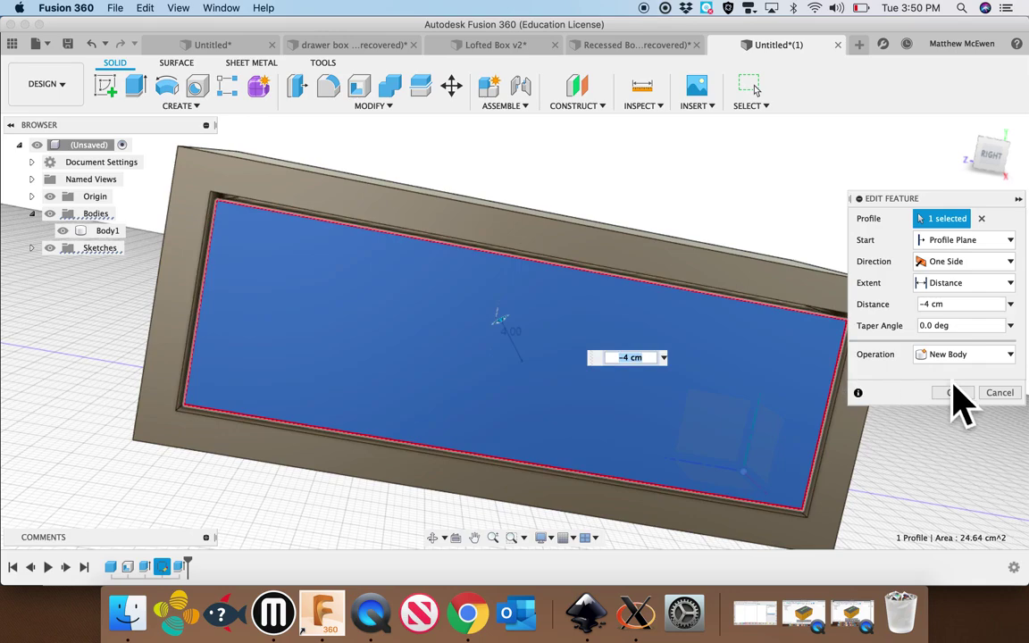
pyautogui.click(953, 393)
pyautogui.keyDown('shift'); pyautogui.moveTo(942, 411); pyautogui.dragTo(875, 393, button='middle'); pyautogui.keyUp('shift')
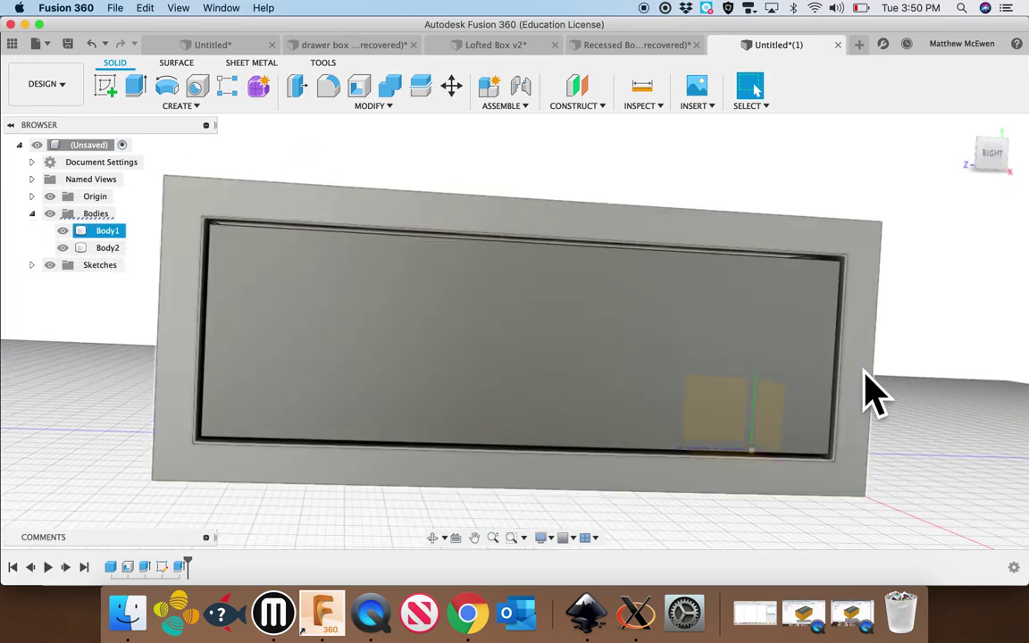
pyautogui.click(768, 340)
# Reopen Sketch2 and trim the inner rectangle's top, bottom and right lines.
pyautogui.click(201, 312)
pyautogui.click(152, 340)
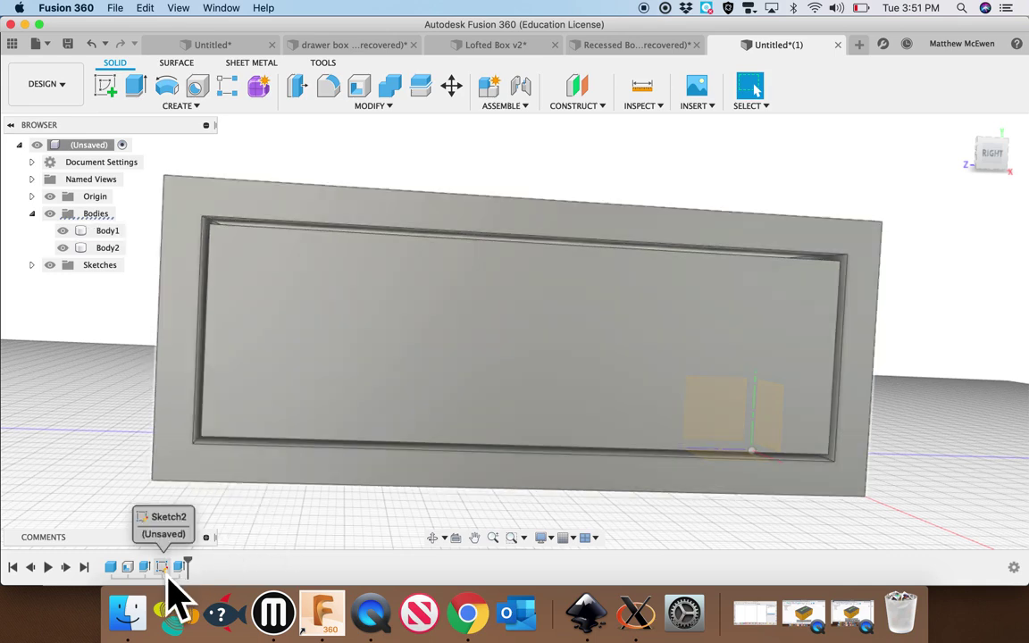
pyautogui.doubleClick(165, 570)
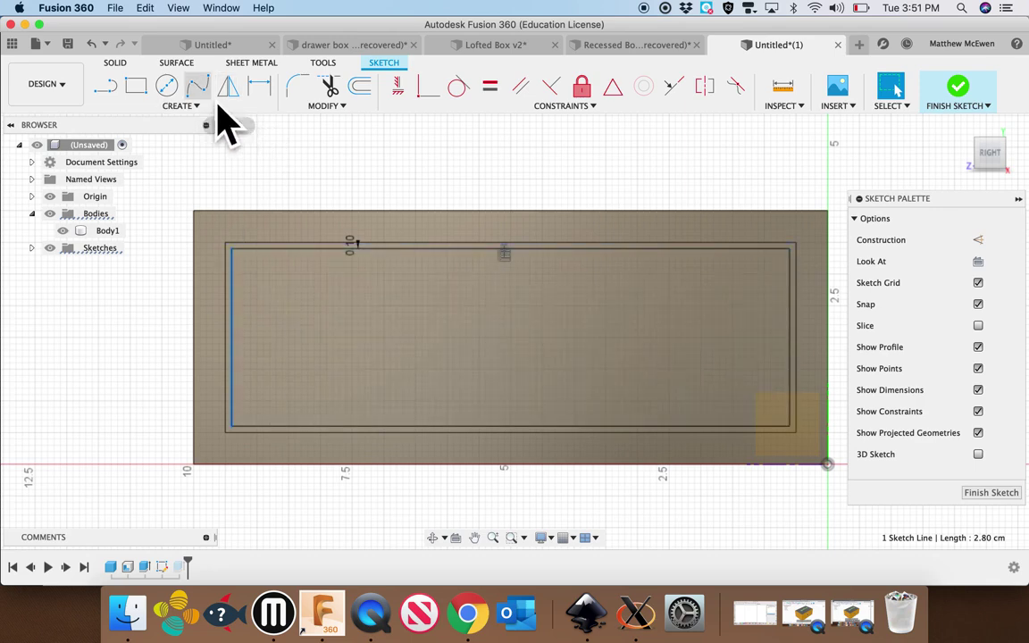
pyautogui.click(336, 91)
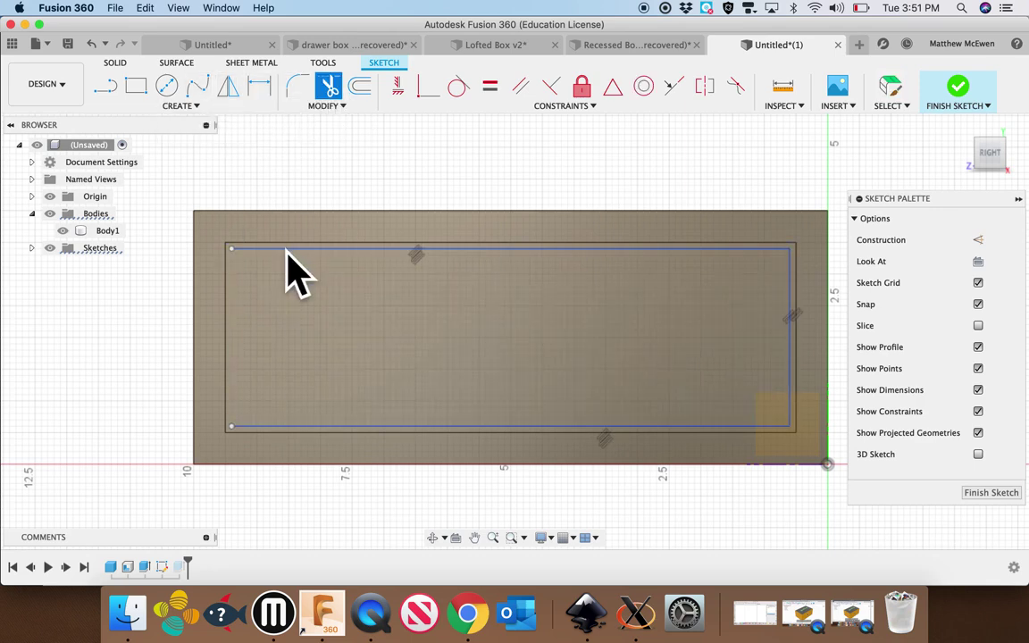
pyautogui.click(281, 251)
pyautogui.click(432, 427)
pyautogui.click(790, 339)
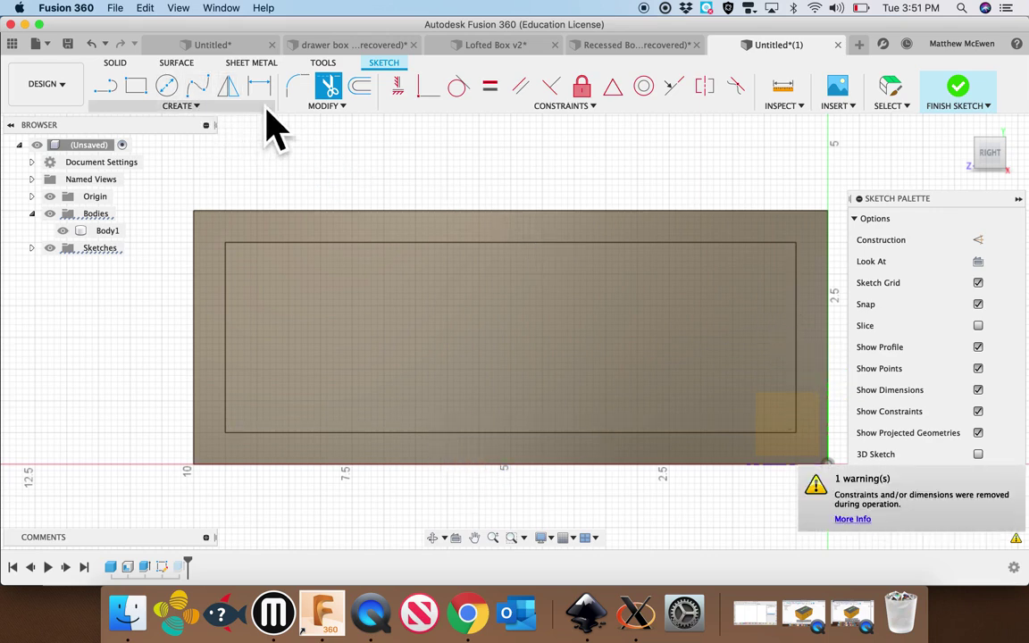
# Offset the opening outline 0.5 mm inward and finish the sketch.
pyautogui.click(359, 87)
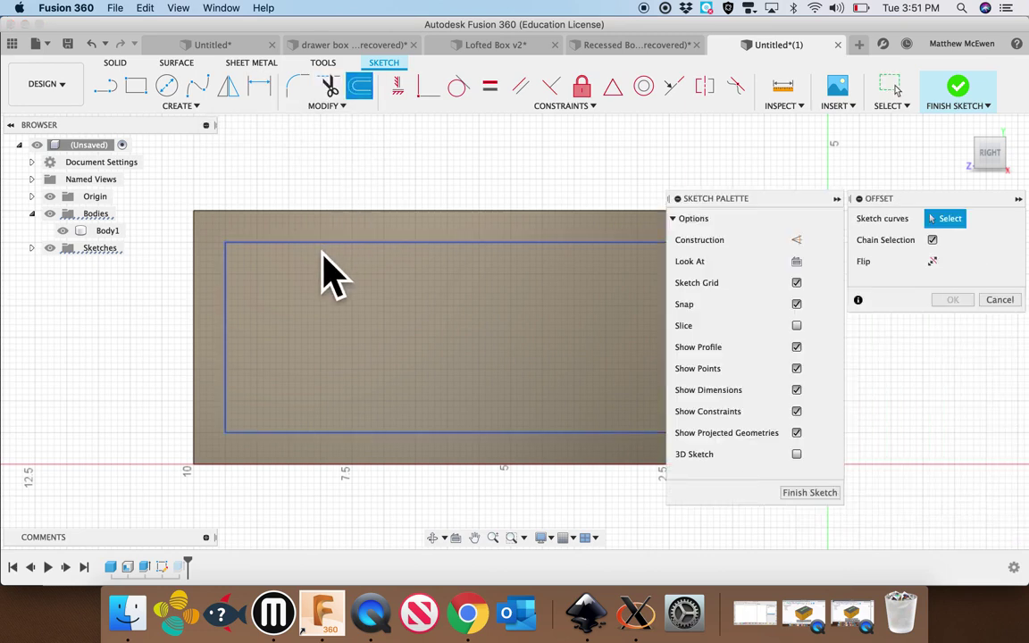
pyautogui.click(321, 247)
pyautogui.write('.05')
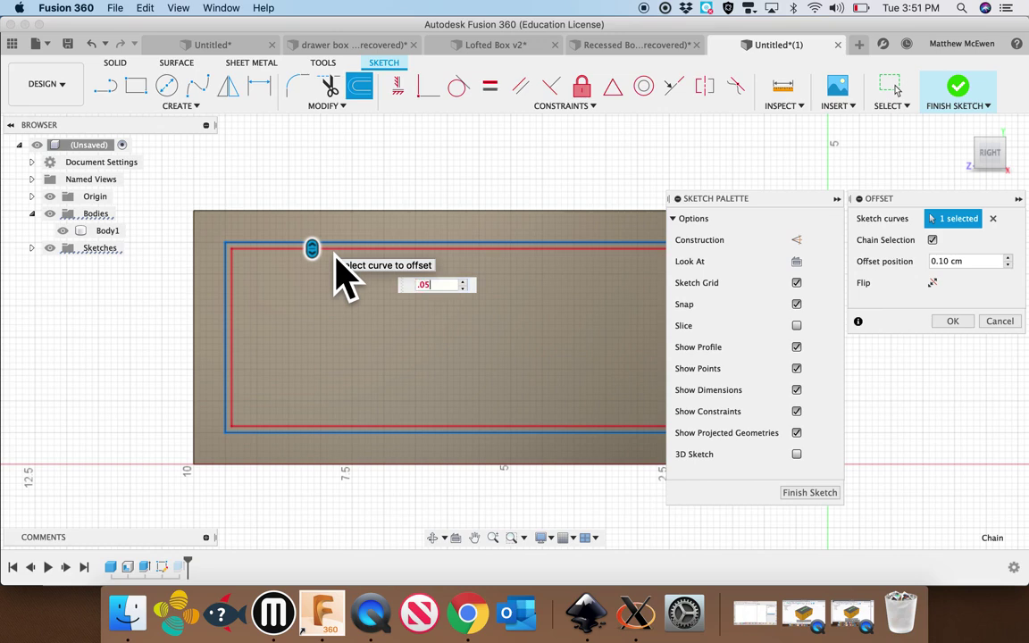
pyautogui.press('Tab')
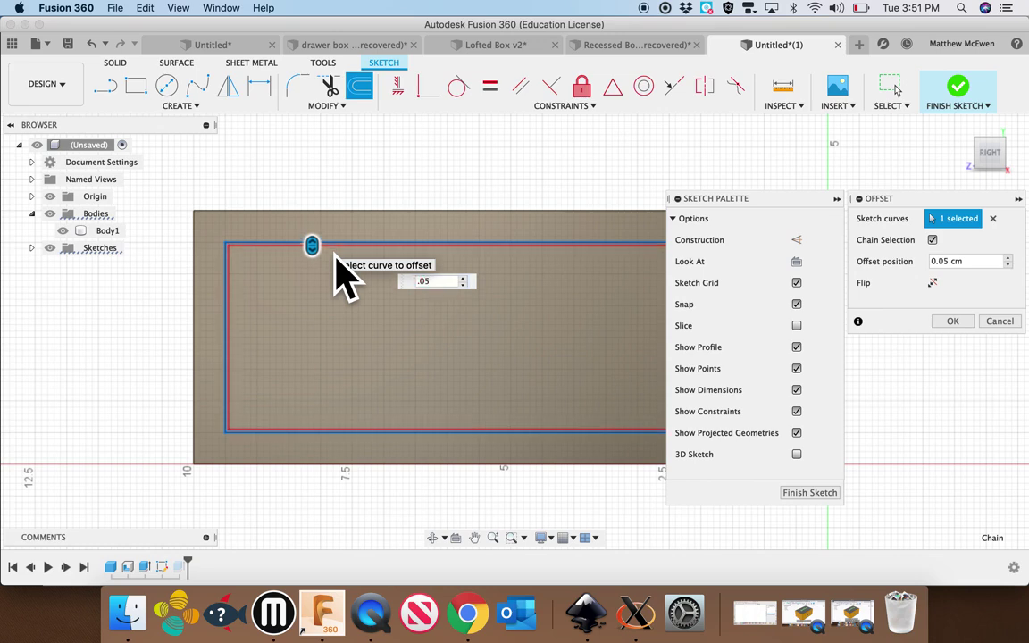
pyautogui.write('mm')
pyautogui.press('Tab')
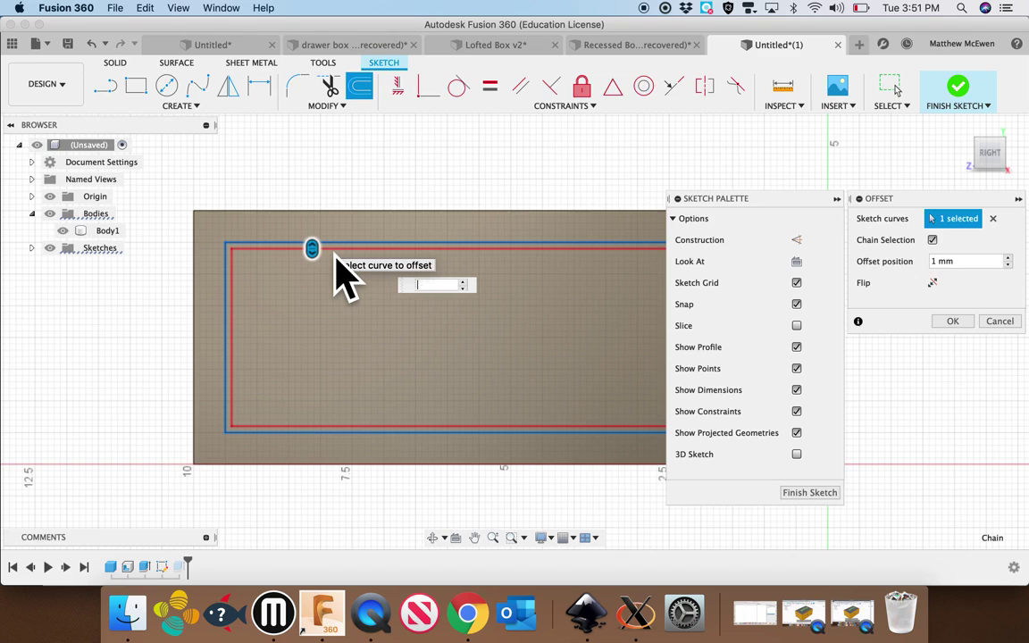
pyautogui.write('.5mm')
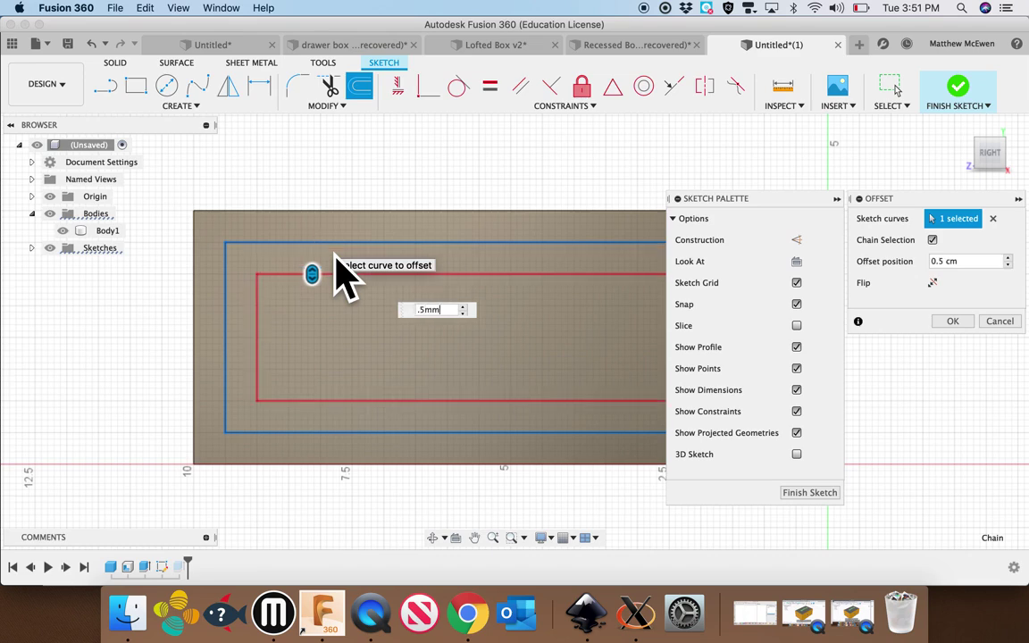
pyautogui.press('Tab')
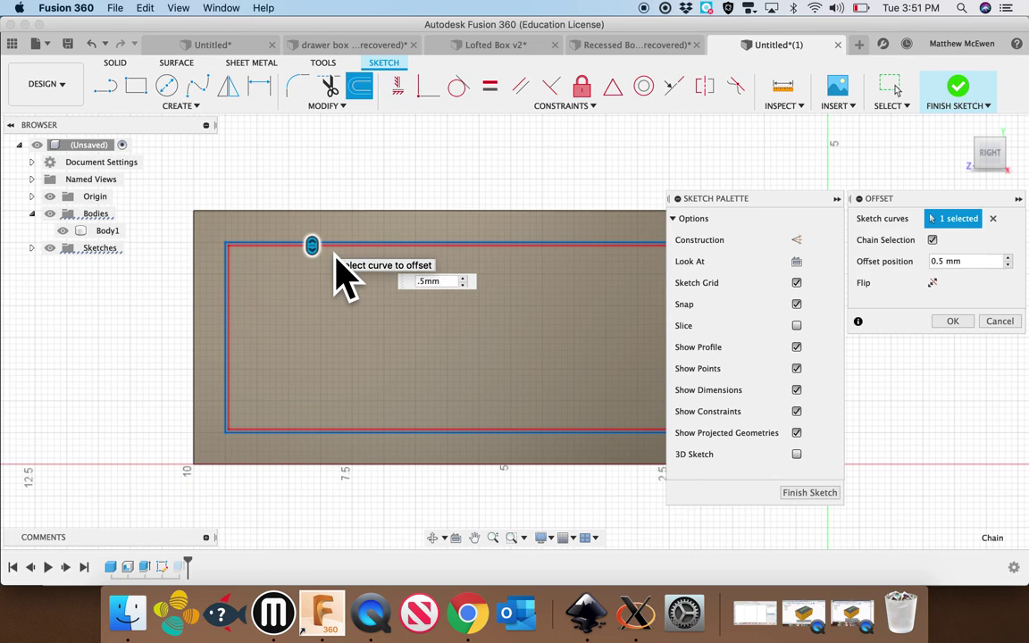
pyautogui.press('Return')
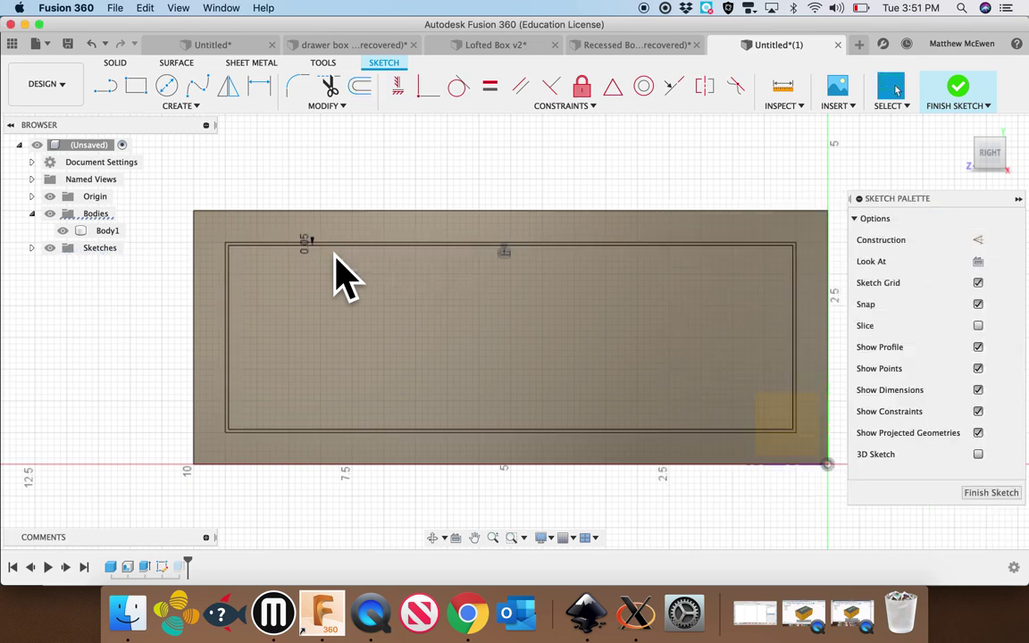
pyautogui.click(998, 494)
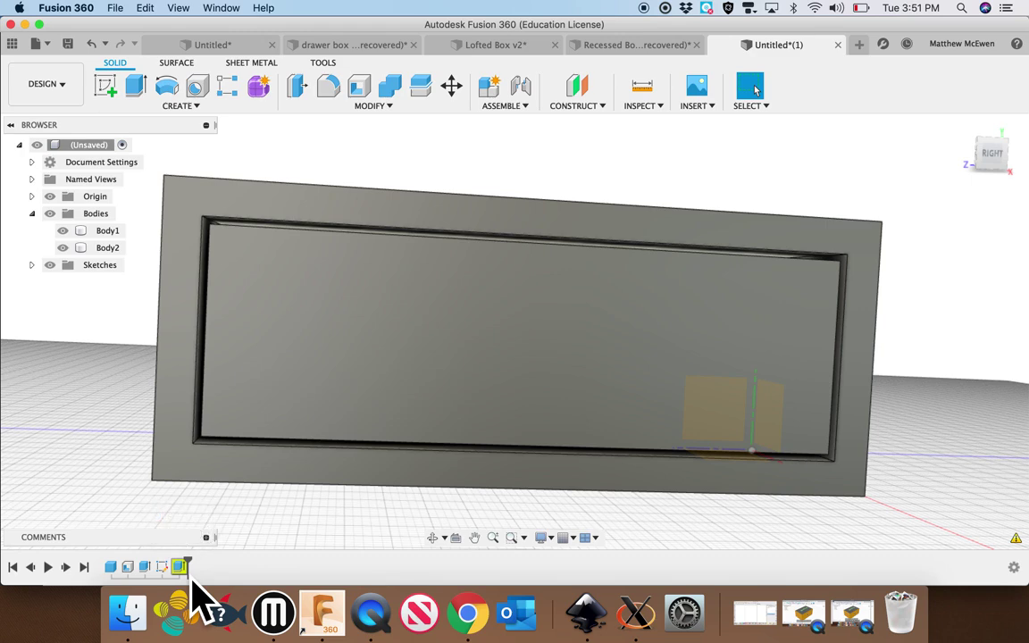
# Re-pick the inner profile in Extrude2 so Body2 extrudes -4 cm into the opening.
pyautogui.doubleClick(183, 568)
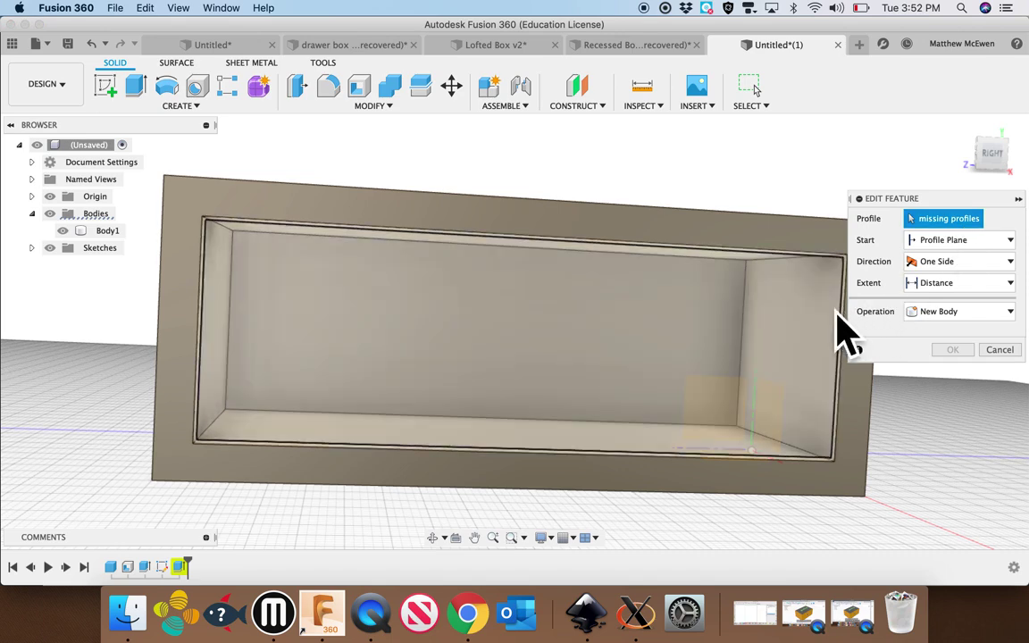
pyautogui.click(840, 333)
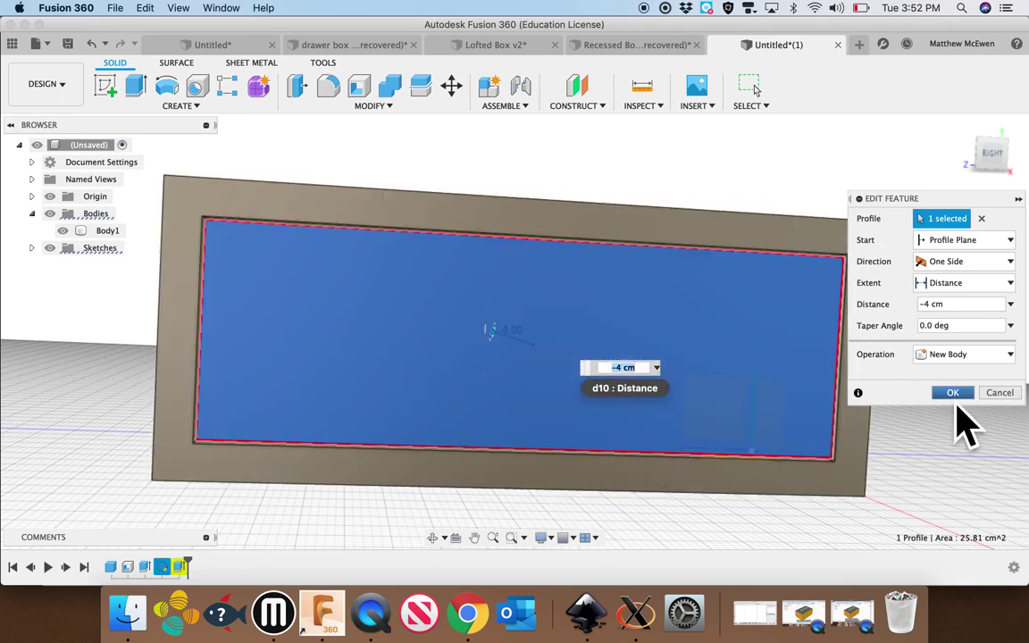
pyautogui.click(953, 393)
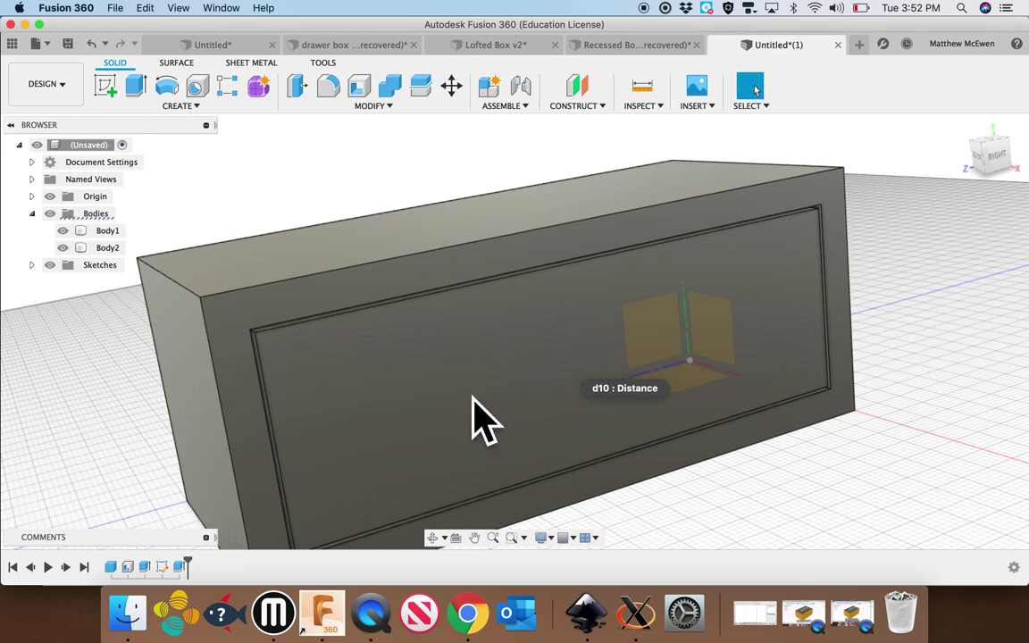
# Rename Body1 to 'box' and hide it in the Browser.
pyautogui.click(453, 375)
pyautogui.click(75, 234)
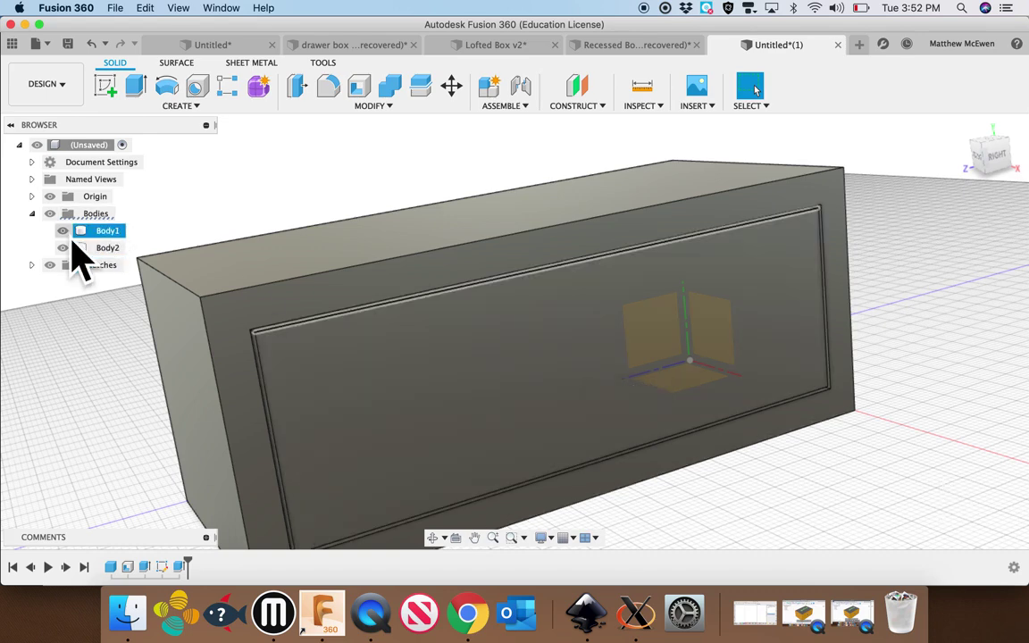
pyautogui.click(125, 259)
pyautogui.click(107, 231)
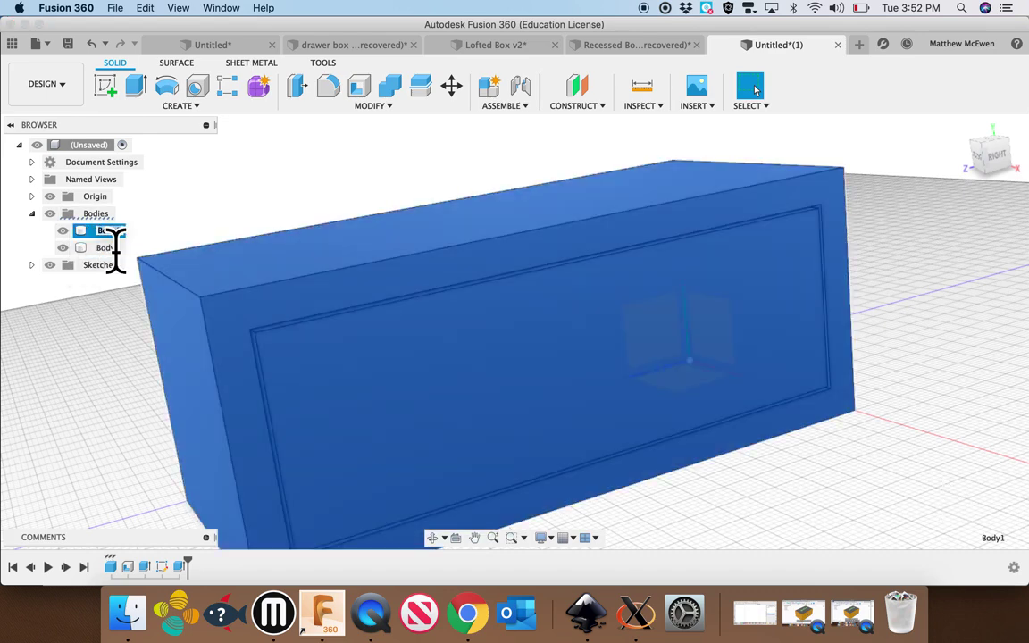
pyautogui.click(125, 234)
pyautogui.write('box')
pyautogui.press('Return')
pyautogui.click(62, 230)
# Rename Body2 to 'drawer'.
pyautogui.click(107, 248)
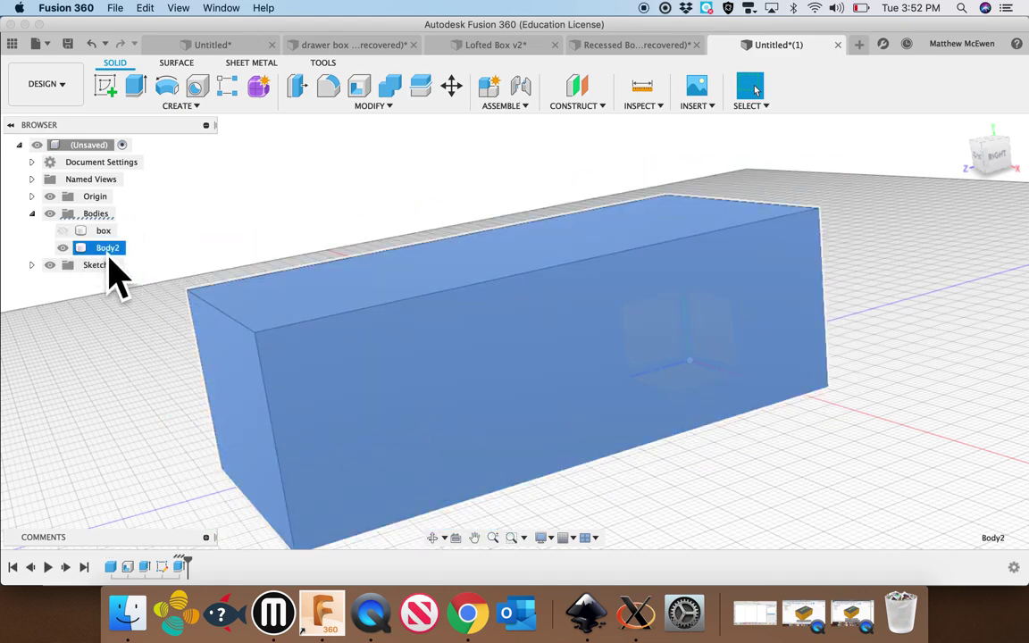
pyautogui.click(111, 248)
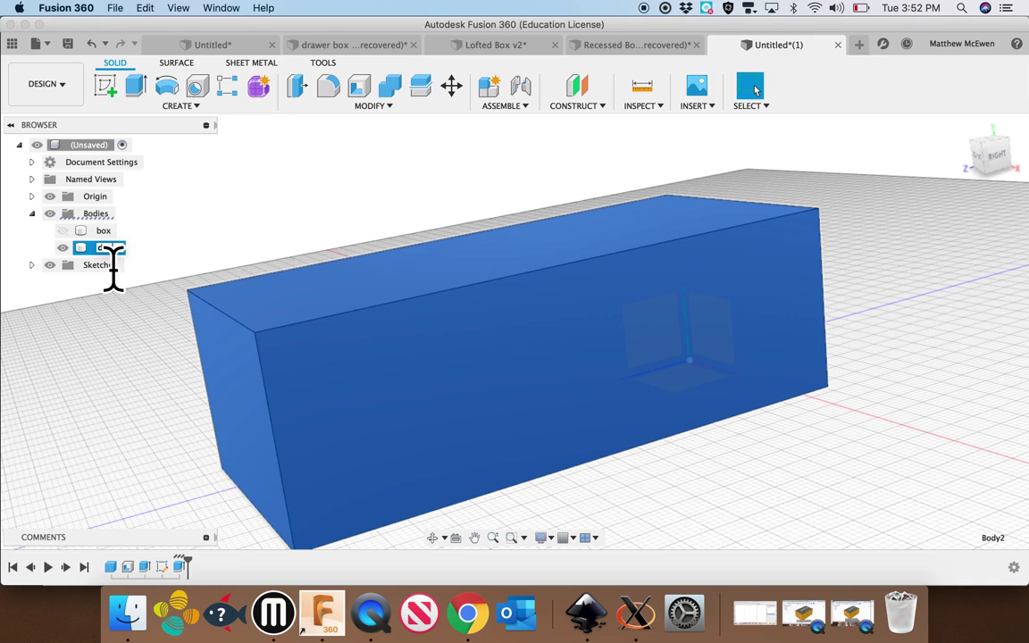
pyautogui.write('rwaer')
pyautogui.click(627, 515)
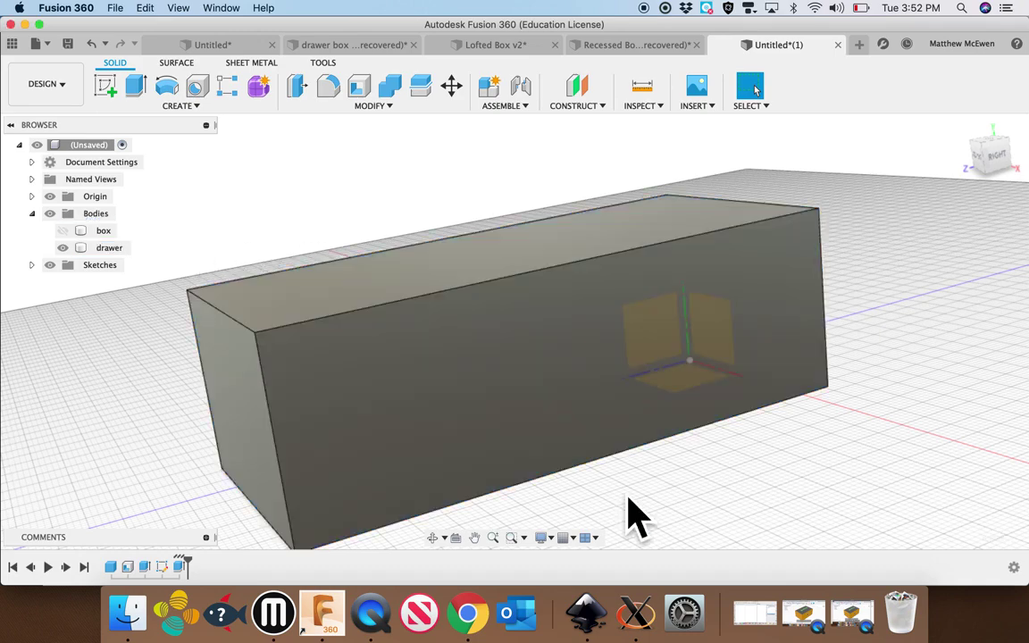
pyautogui.keyDown('shift'); pyautogui.moveTo(627, 515); pyautogui.dragTo(621, 495, button='middle'); pyautogui.keyUp('shift')
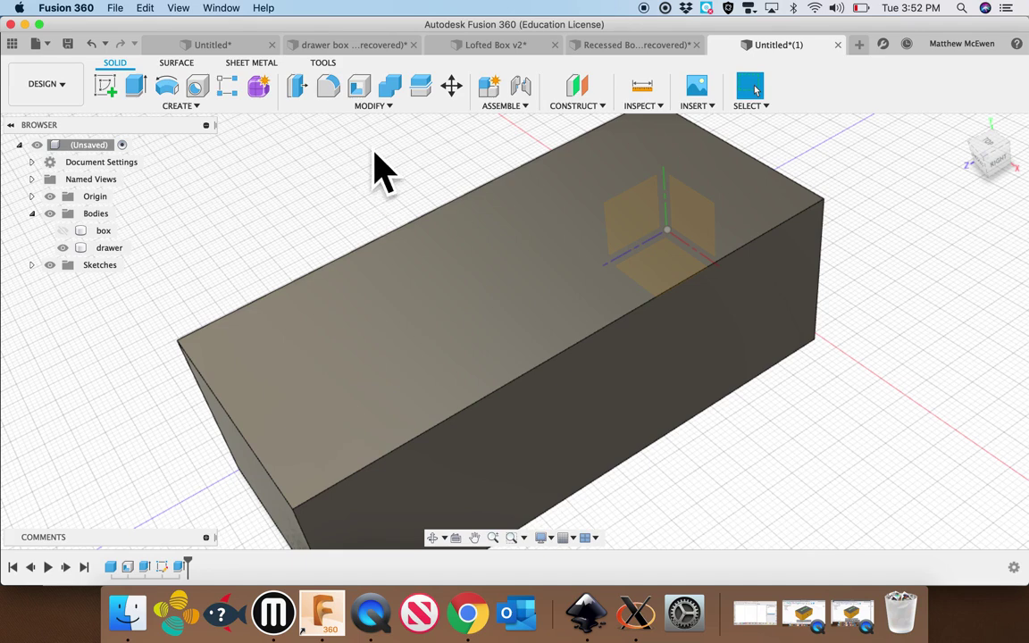
pyautogui.click(362, 90)
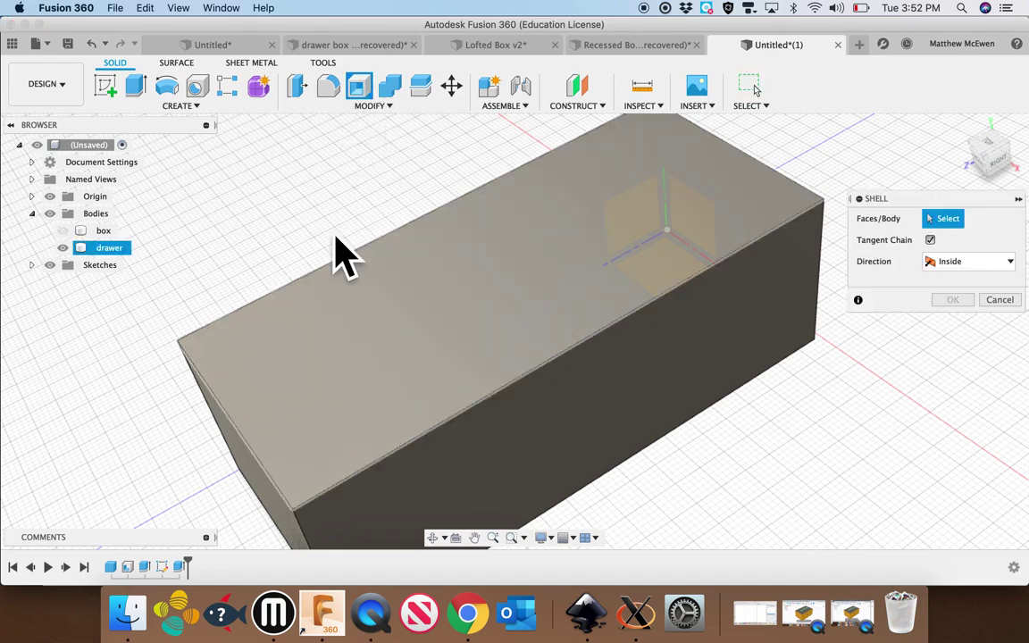
pyautogui.click(108, 250)
pyautogui.write('2')
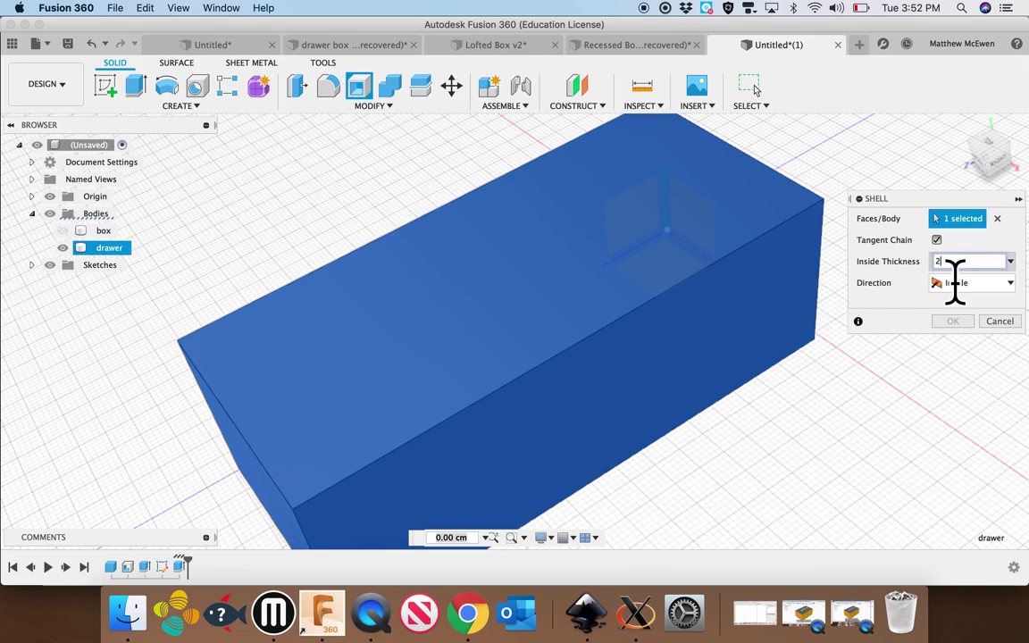
pyautogui.press('Return')
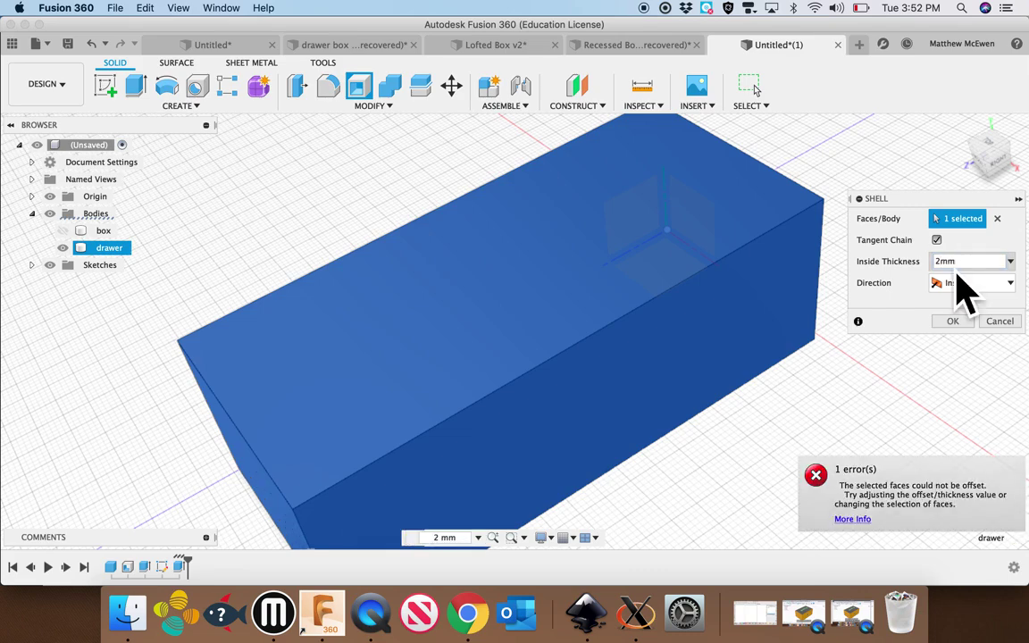
pyautogui.press('Escape')
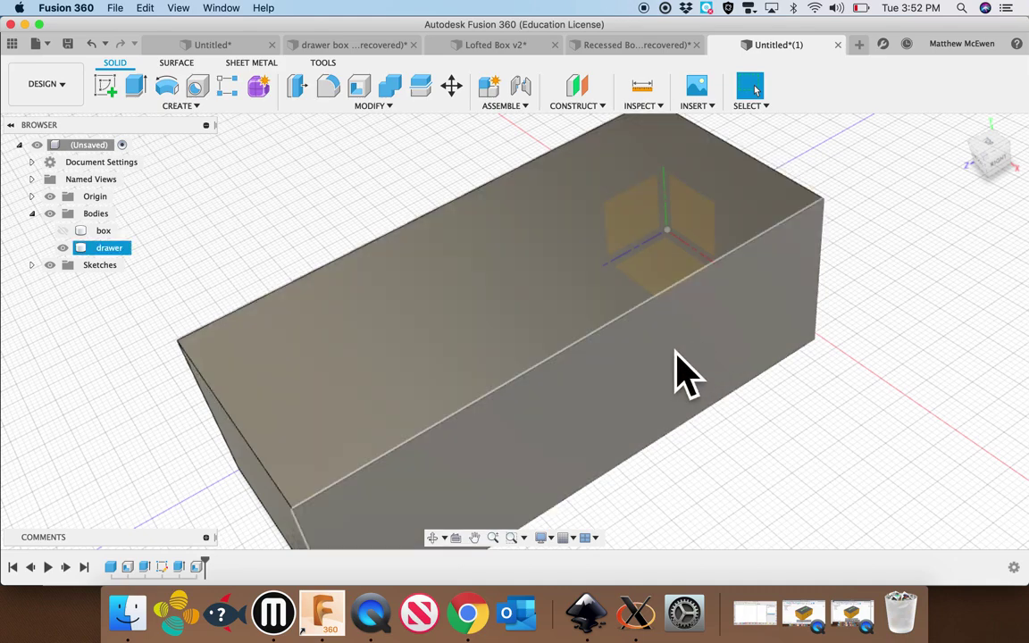
pyautogui.click(345, 201)
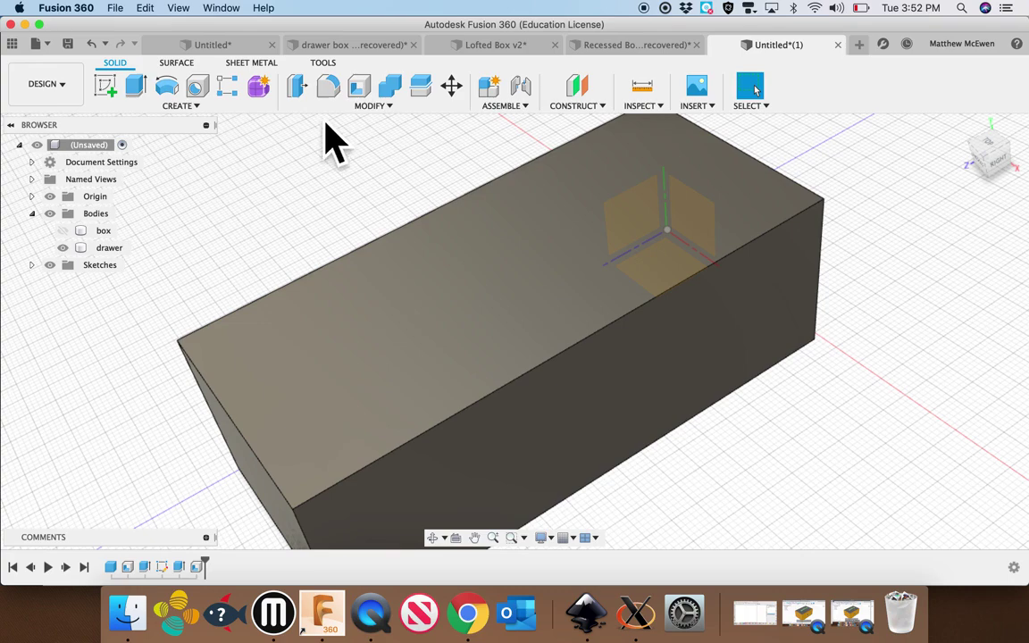
# Cut the drawer's top face down -2 mm into an open tray, then unhide the box.
pyautogui.click(140, 92)
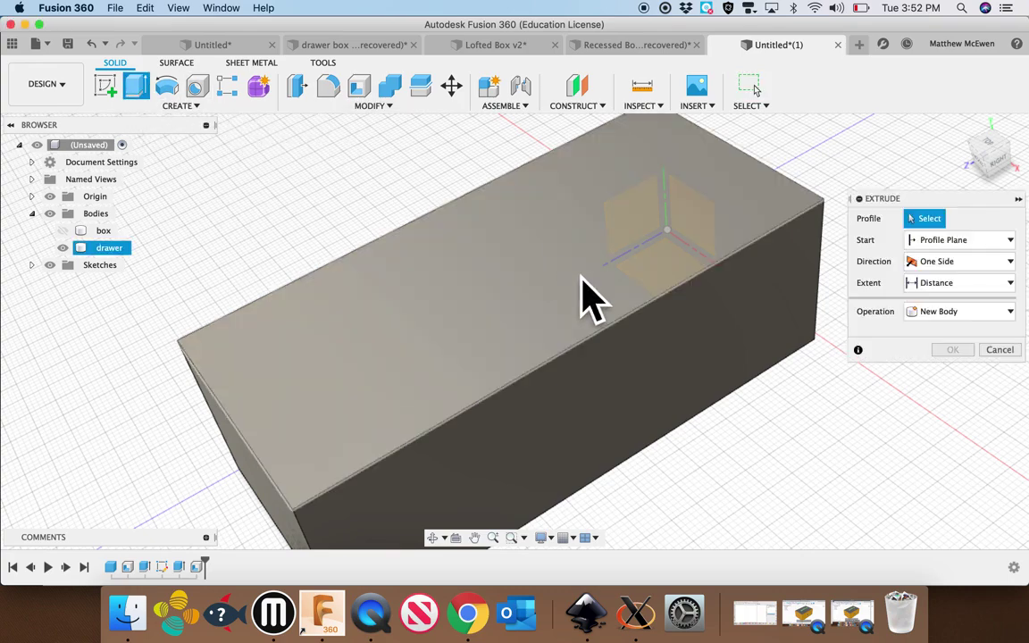
pyautogui.click(559, 276)
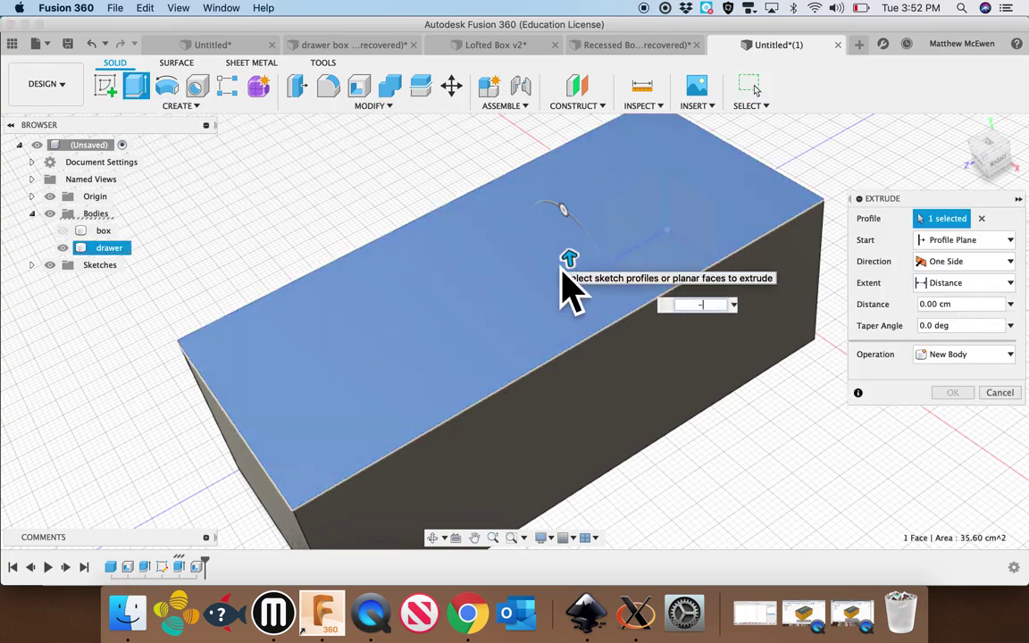
pyautogui.press('Return')
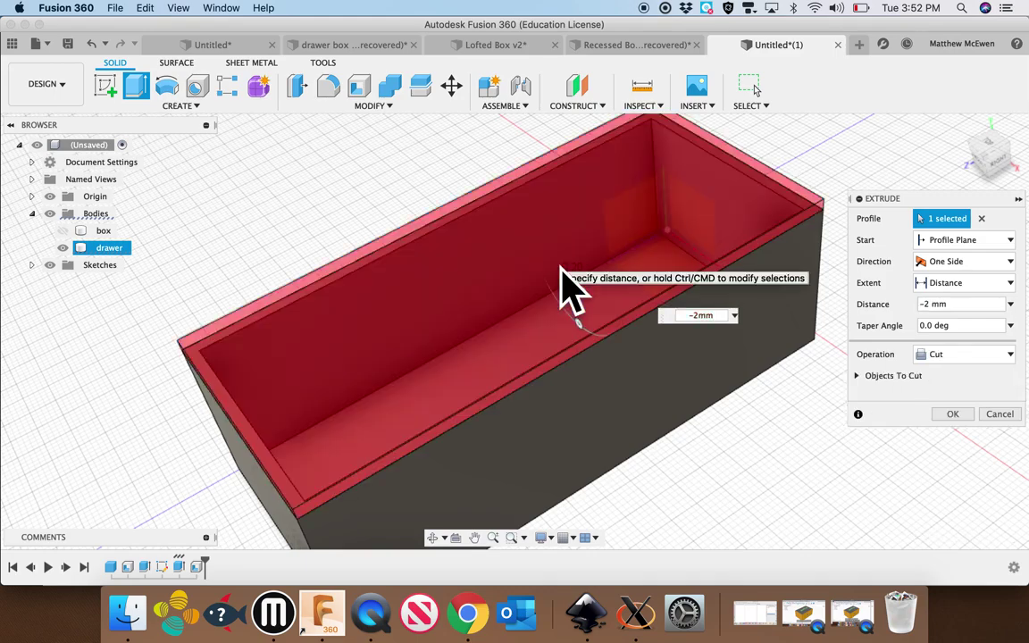
pyautogui.keyDown('shift'); pyautogui.moveTo(797, 447); pyautogui.dragTo(308, 317, button='middle'); pyautogui.keyUp('shift')
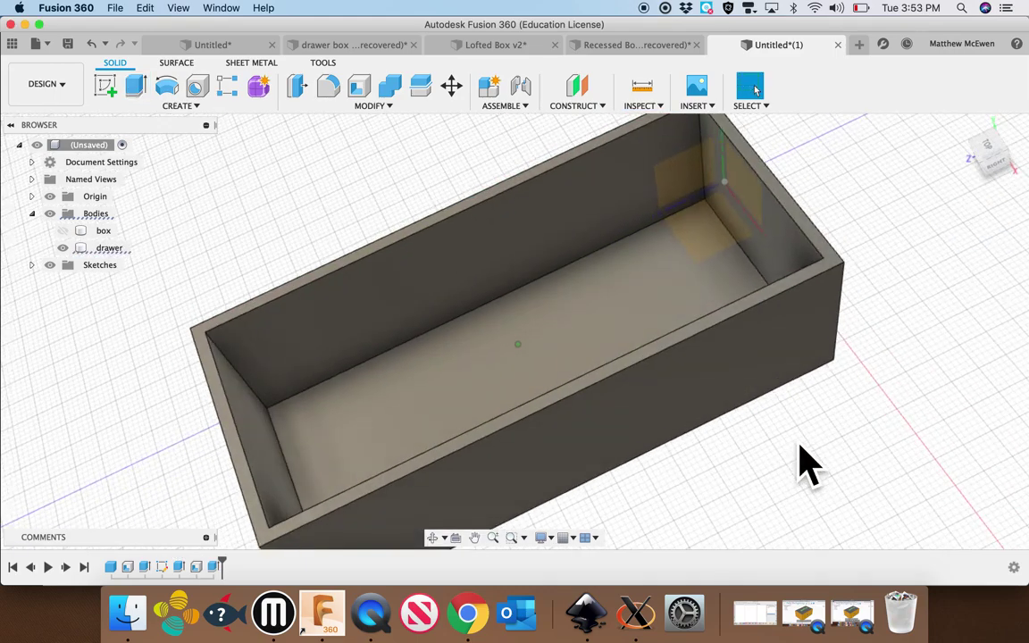
pyautogui.click(63, 231)
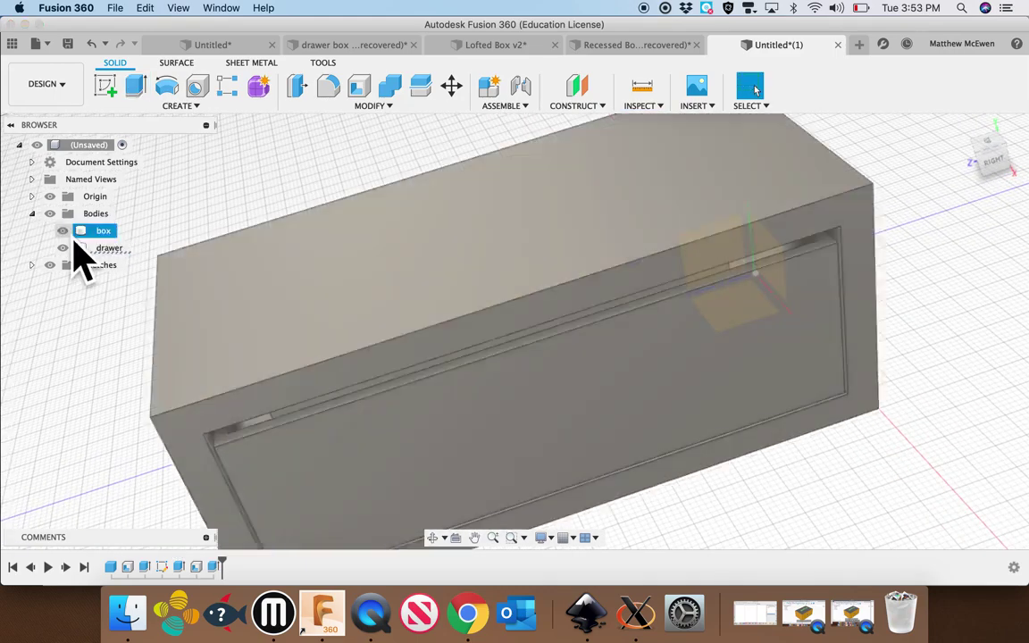
# Inspect from side and home views that the hollow drawer sits in the box's front opening.
pyautogui.click(85, 247)
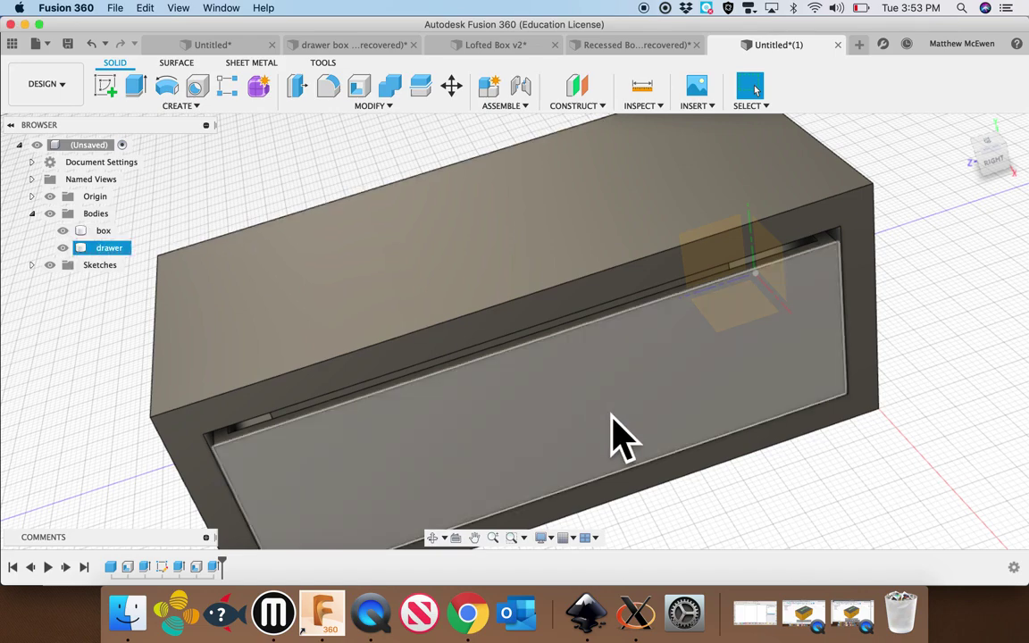
pyautogui.click(808, 523)
pyautogui.keyDown('shift'); pyautogui.moveTo(808, 523); pyautogui.dragTo(992, 250, button='middle'); pyautogui.keyUp('shift')
pyautogui.moveTo(962, 125)
pyautogui.click(965, 129)
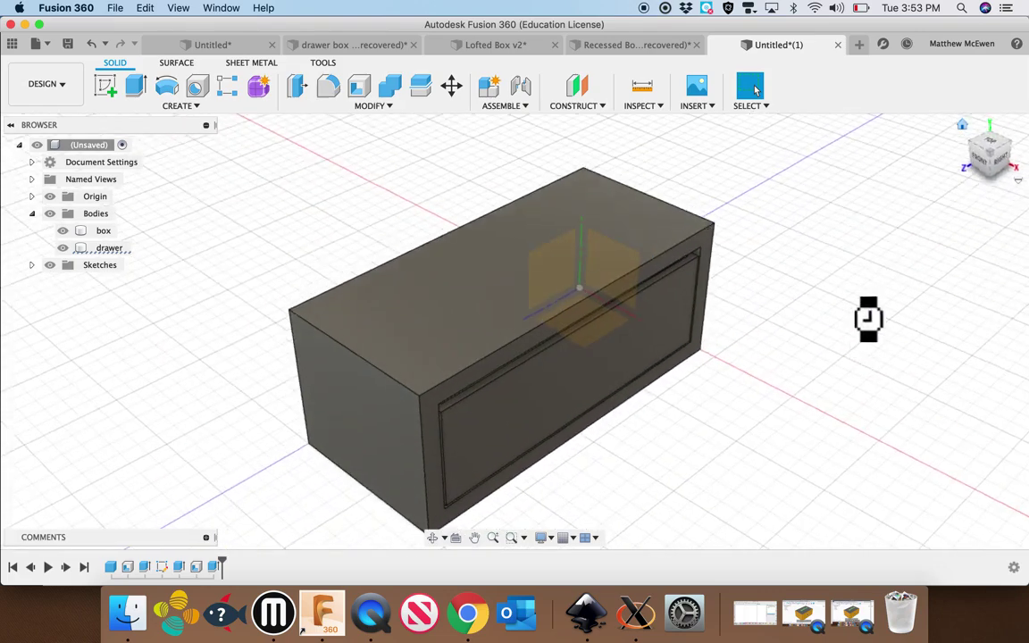
pyautogui.click(545, 367)
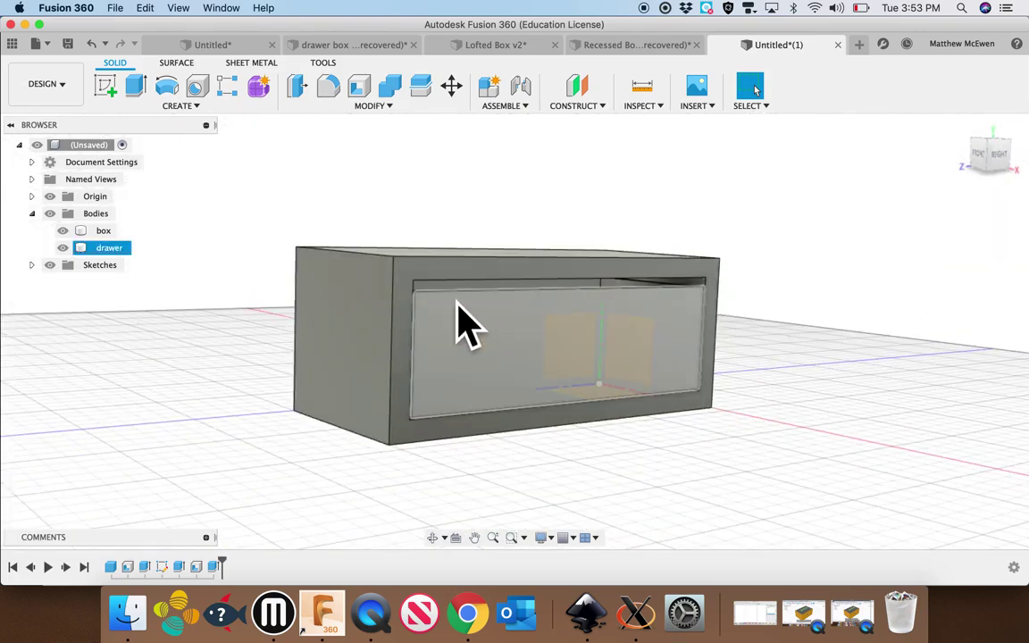
pyautogui.click(715, 495)
pyautogui.moveTo(655, 414)
pyautogui.keyDown('shift'); pyautogui.mouseDown(button='middle')
pyautogui.moveTo(714, 496)
pyautogui.moveTo(637, 374)
pyautogui.mouseUp(button='middle'); pyautogui.keyUp('shift')
pyautogui.click(630, 373)
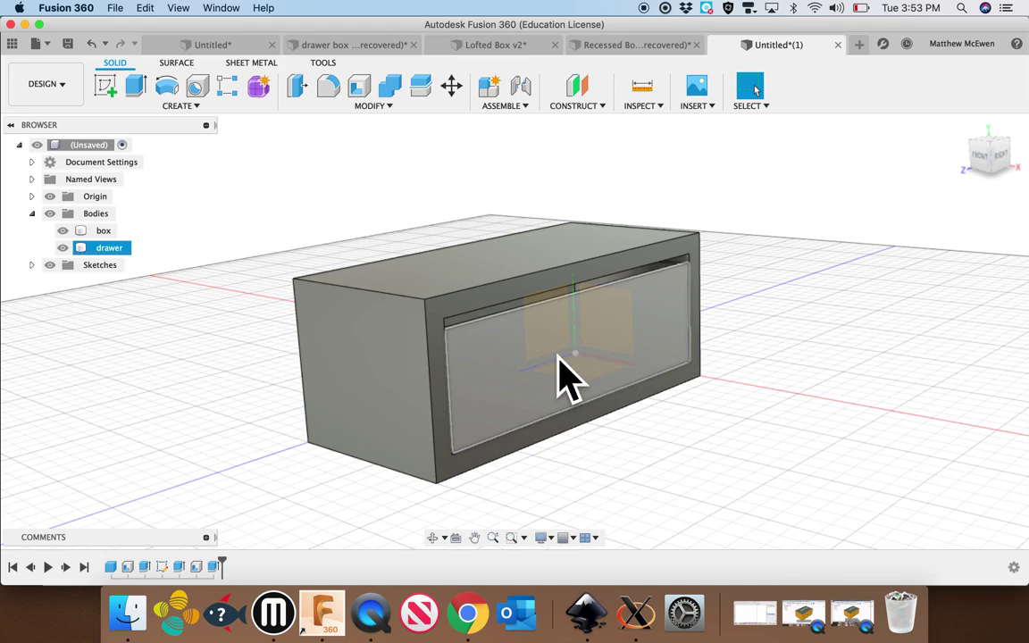
pyautogui.click(407, 237)
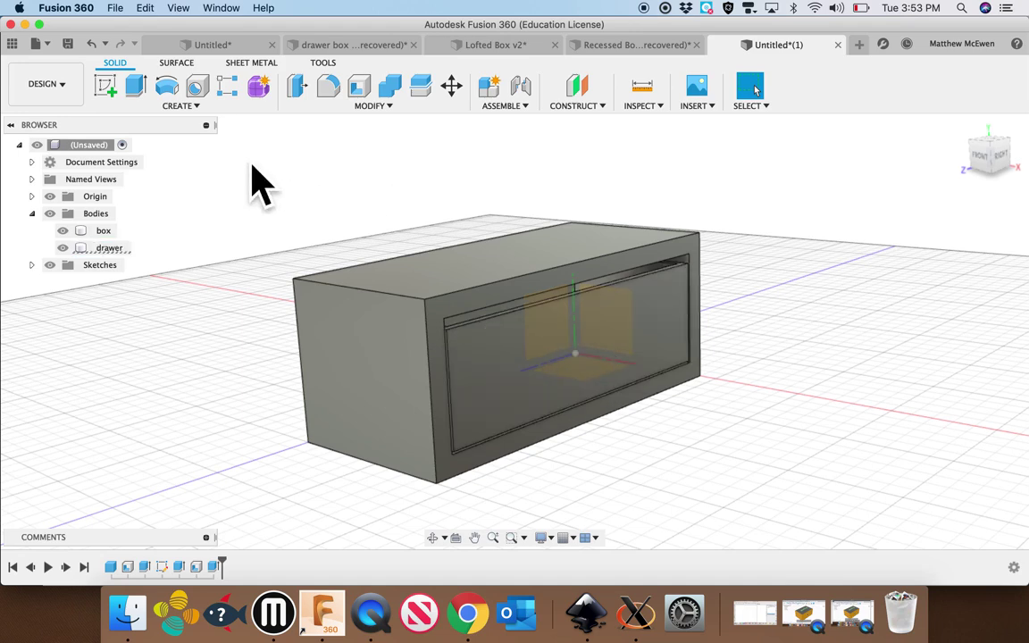
pyautogui.click(192, 105)
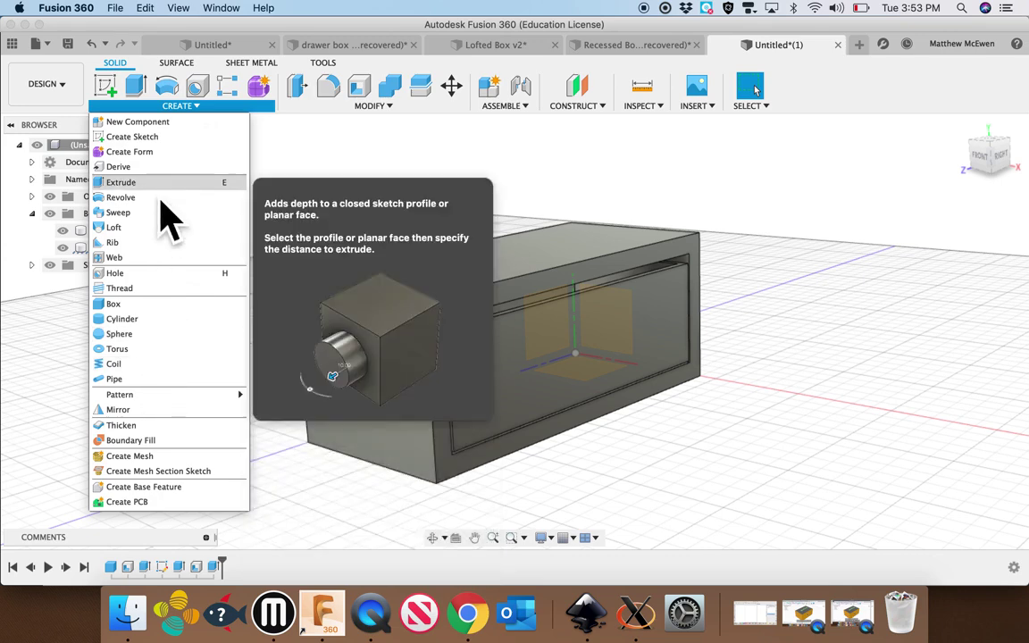